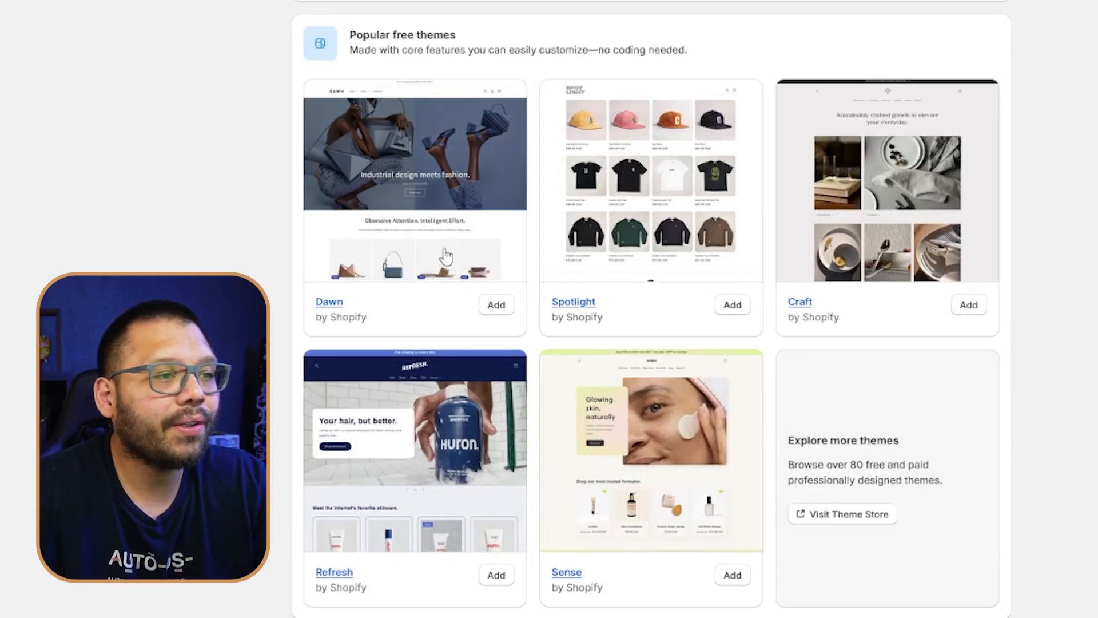
- Open the Craft theme's demo store and examine its home page layout, from the collection tiles to the bundled collections
click(862, 177)
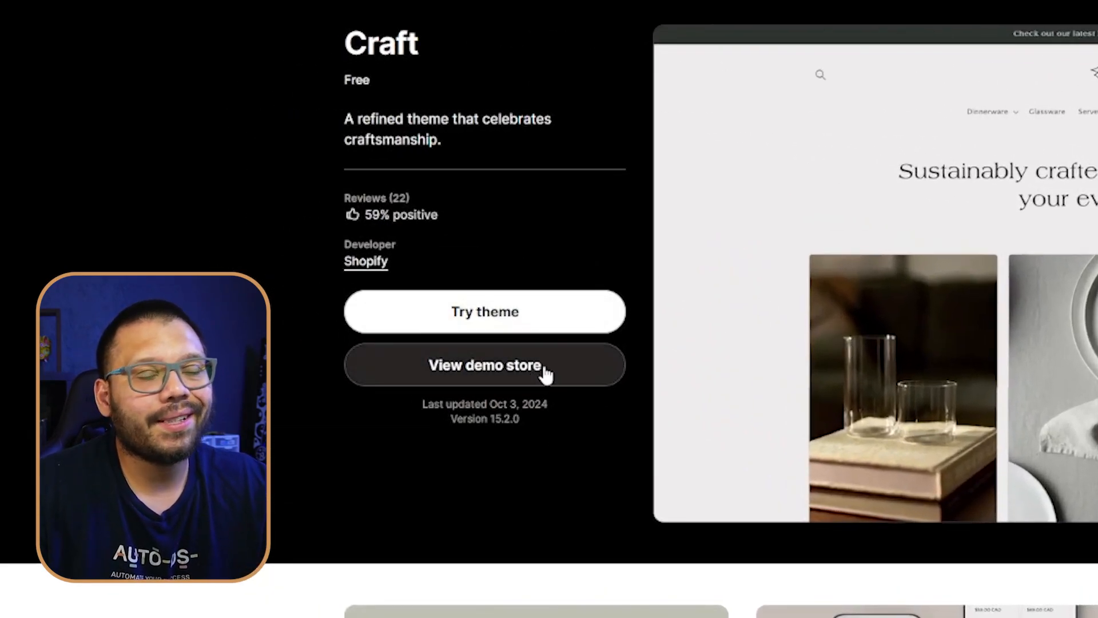
click(522, 375)
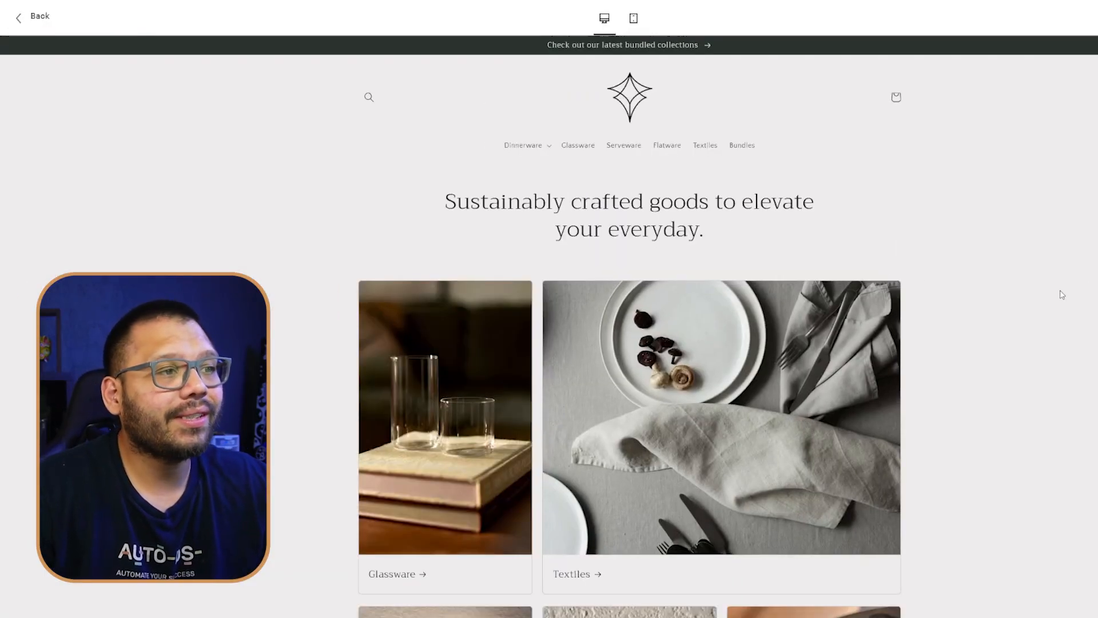
scroll(1062, 294, down, 4)
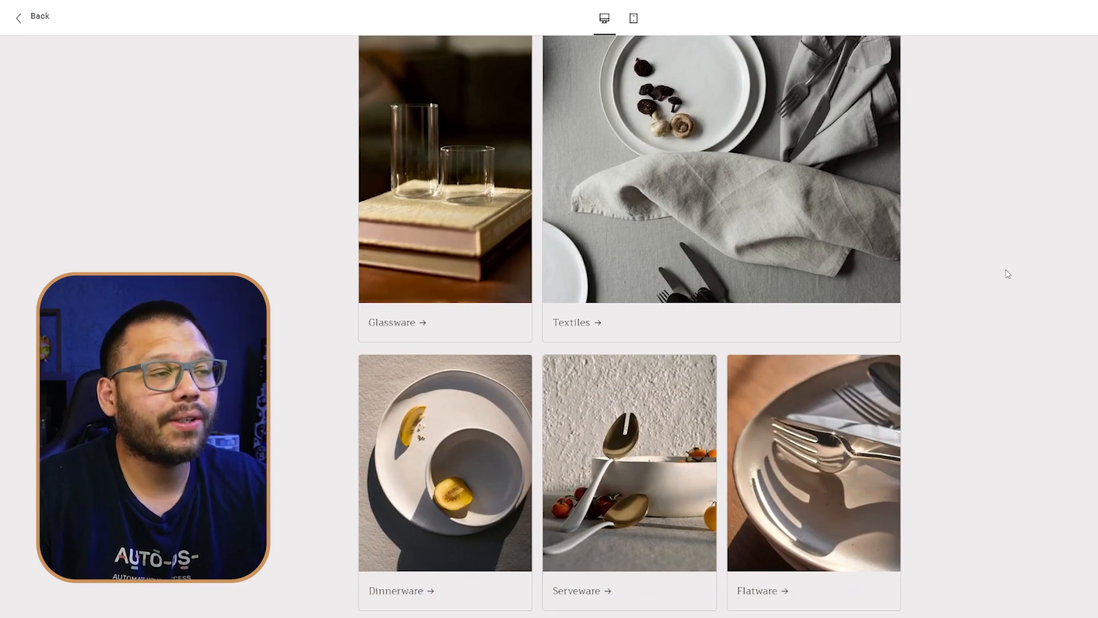
scroll(991, 259, down, 5)
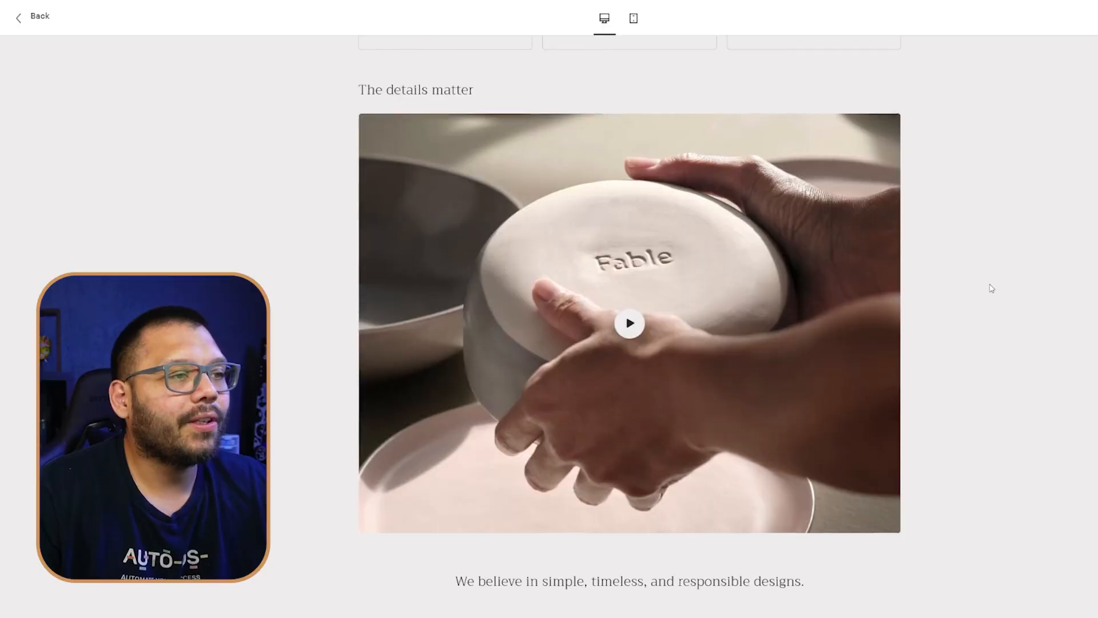
scroll(991, 289, down, 4)
scroll(991, 289, down, 2)
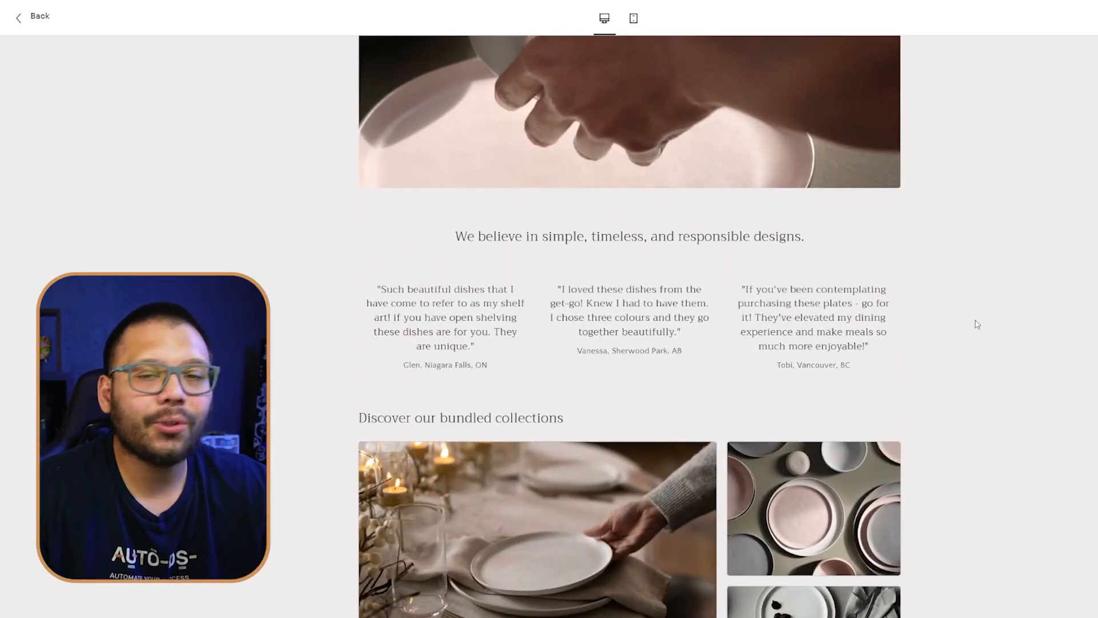
scroll(978, 324, down, 3)
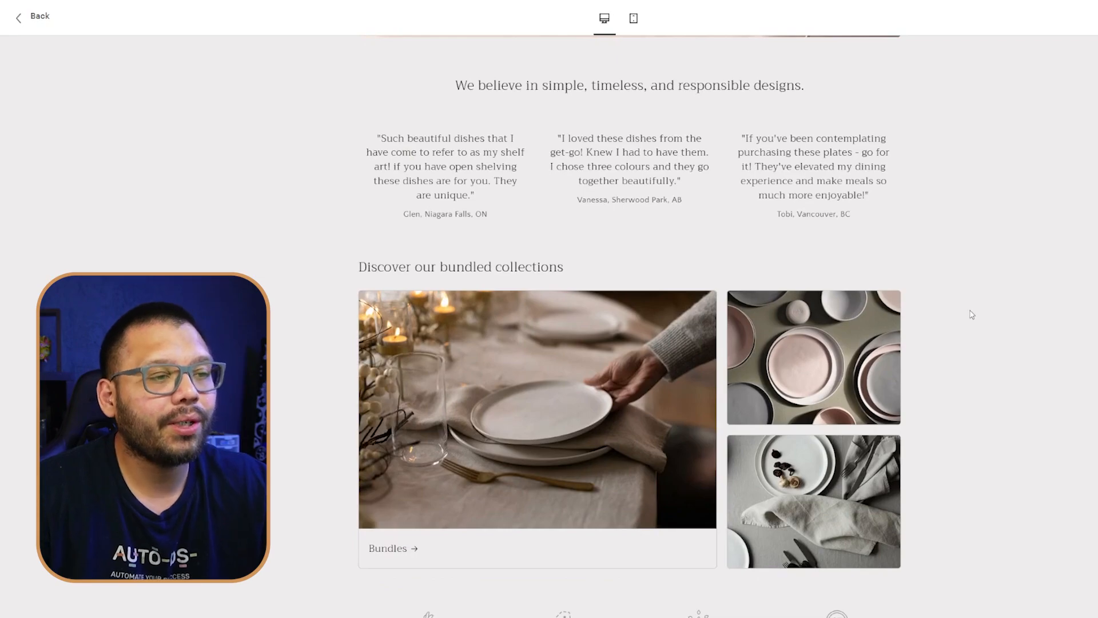
scroll(972, 315, down, 4)
scroll(974, 313, up, 15)
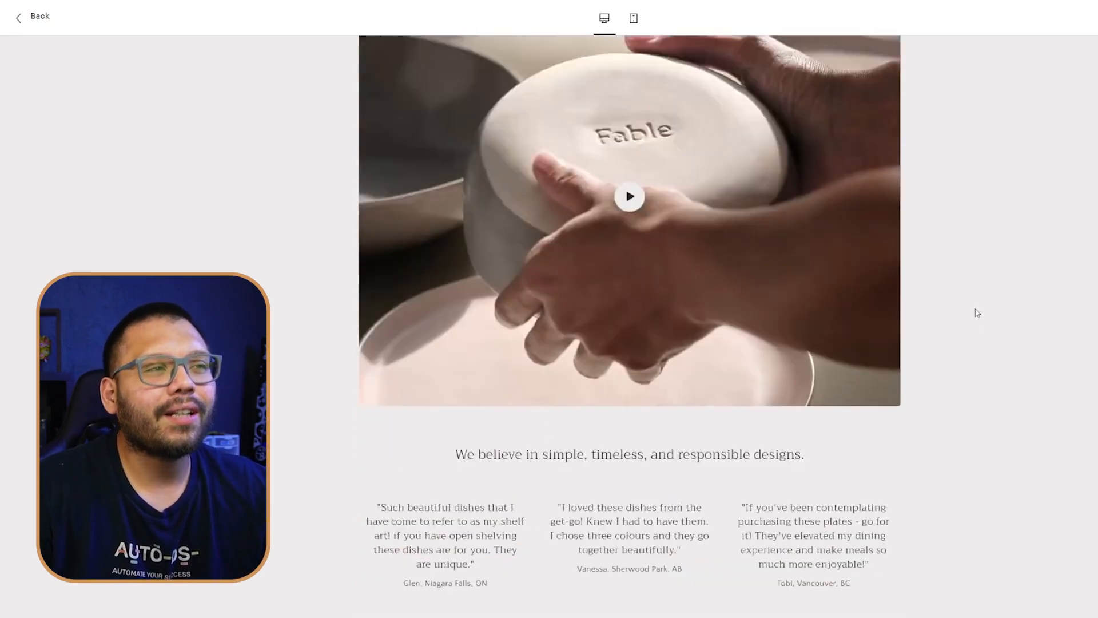
scroll(977, 312, up, 4)
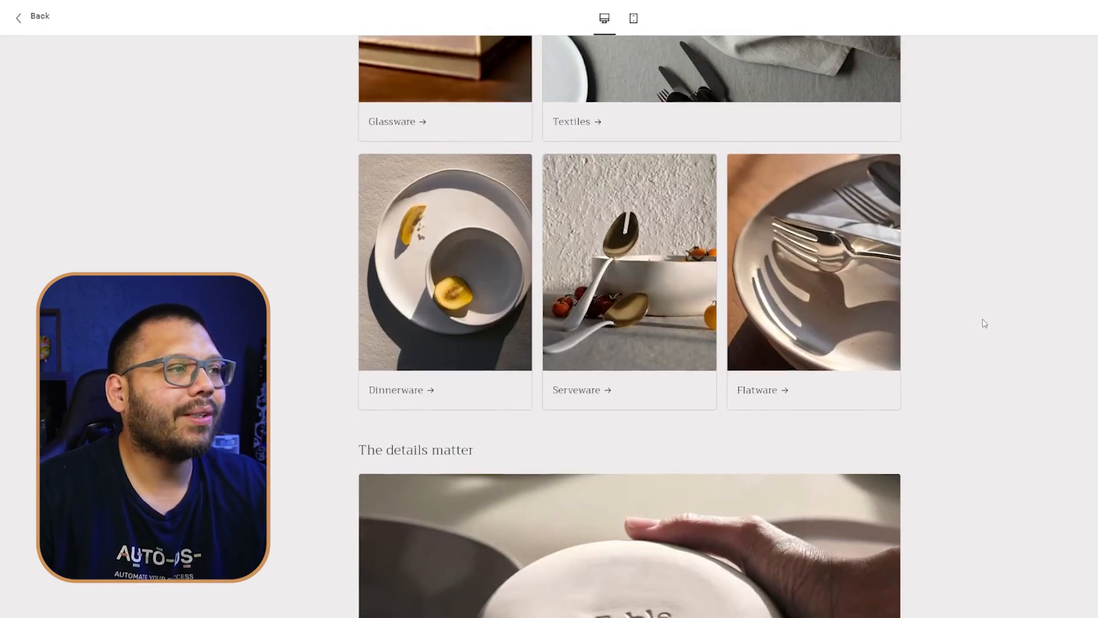
scroll(985, 323, up, 6)
scroll(921, 372, down, 3)
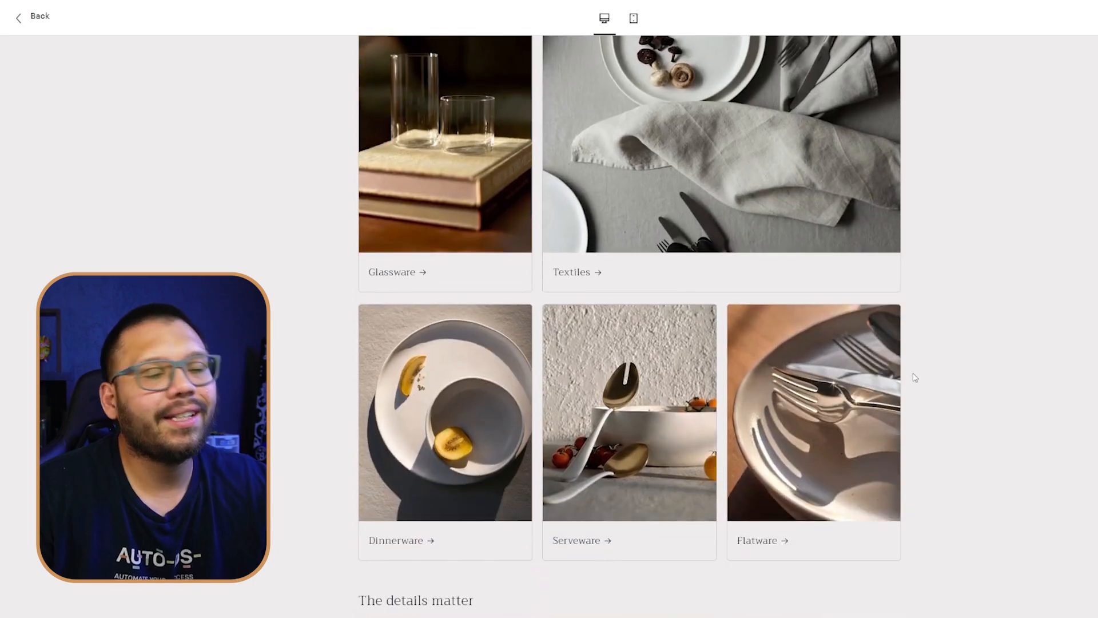
scroll(927, 387, down, 20)
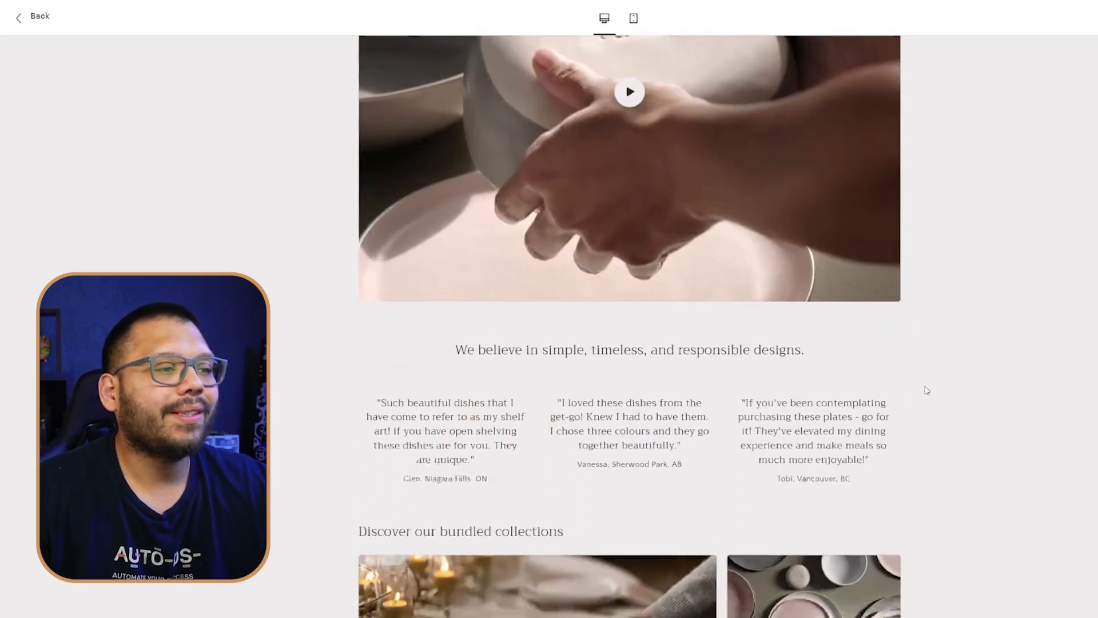
scroll(941, 392, down, 2)
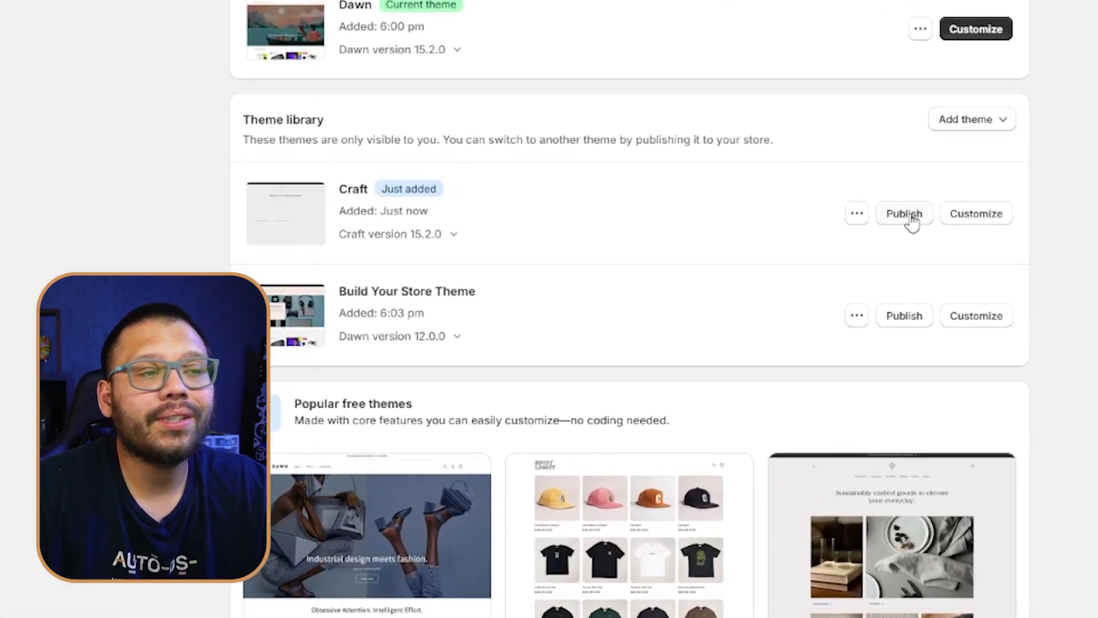
- Open the current Dawn theme for customization from the store's theme list
click(850, 336)
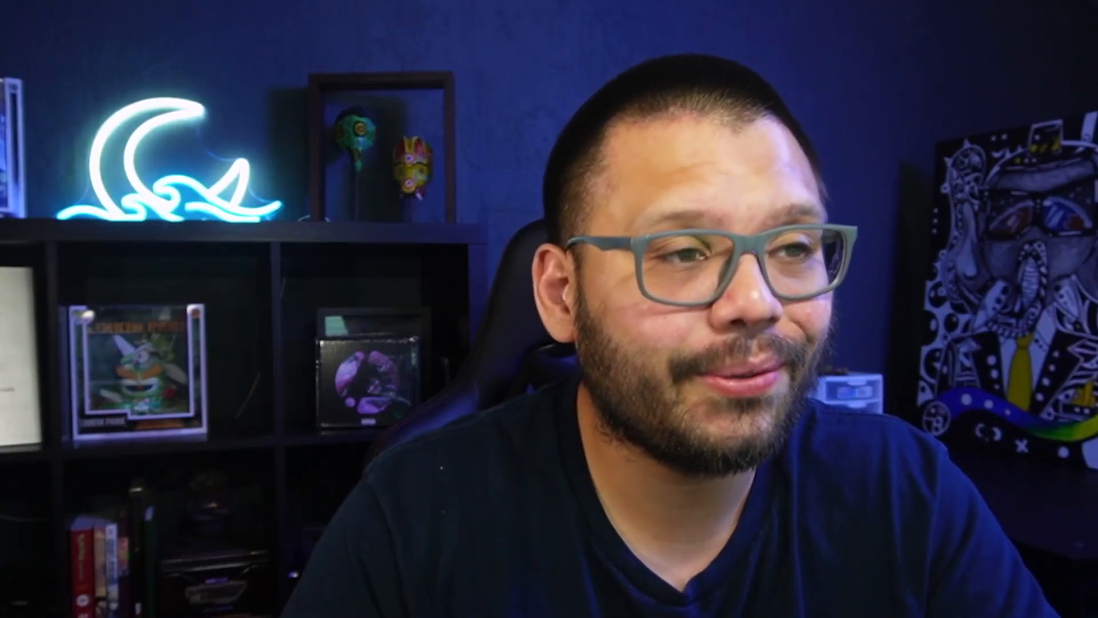
click(981, 214)
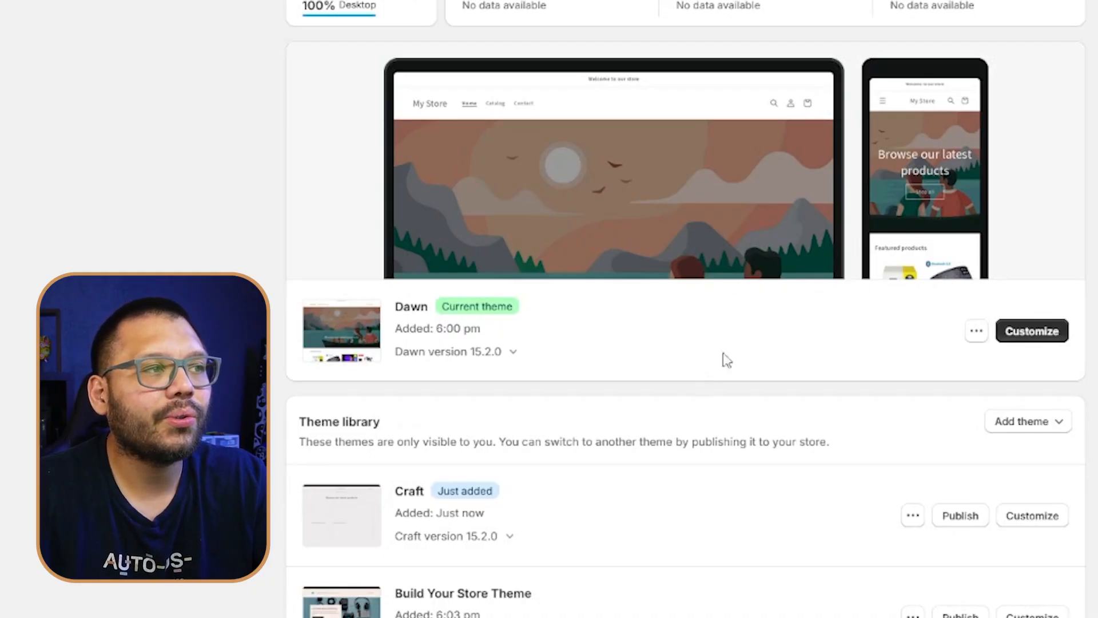
scroll(533, 457, up, 2)
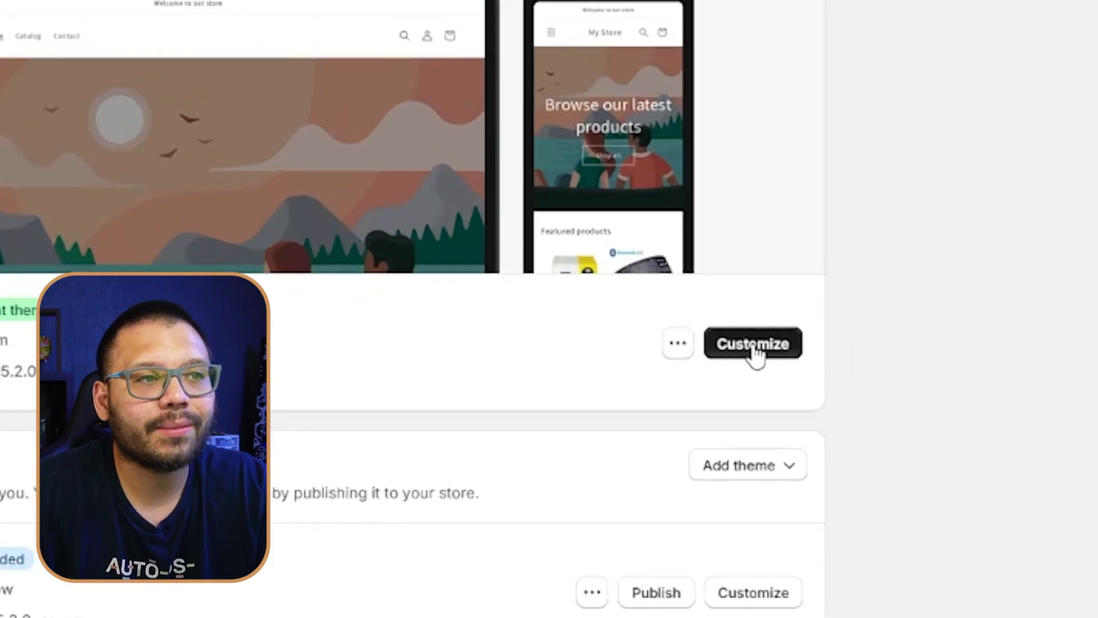
click(754, 346)
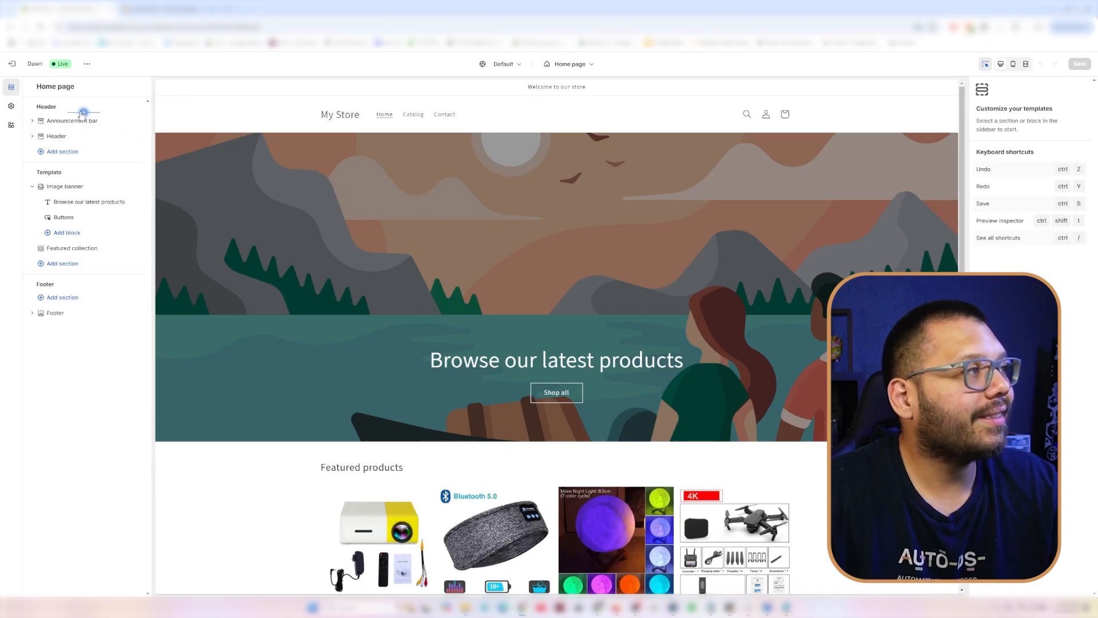
- Examine the Dawn home page preview and its template sections, from the image banner to the featured products
scroll(631, 286, down, 7)
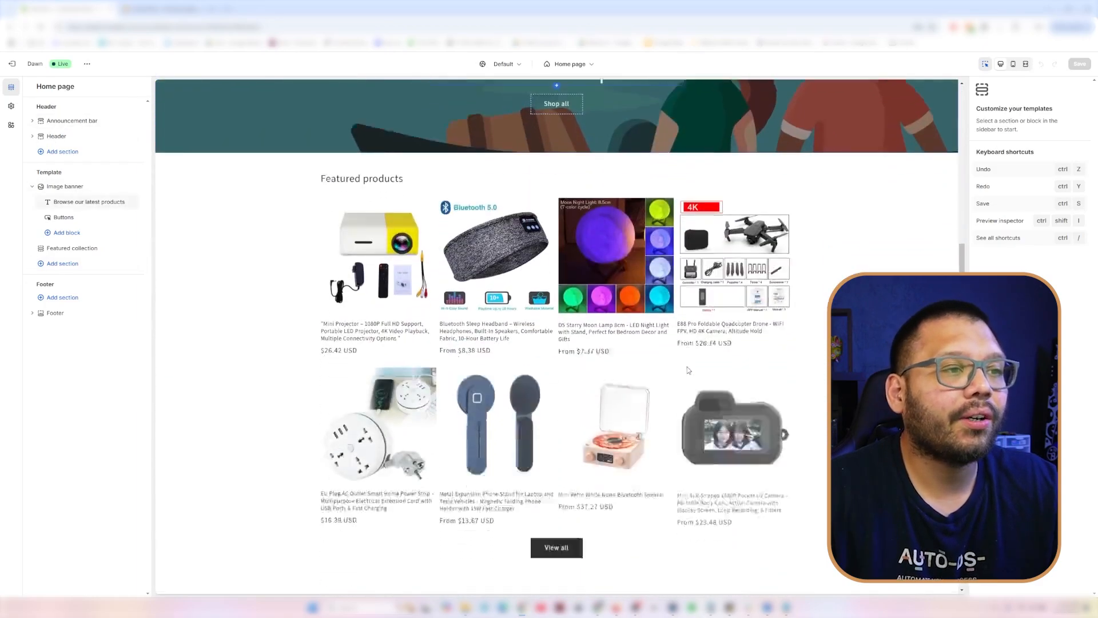
scroll(248, 153, up, 8)
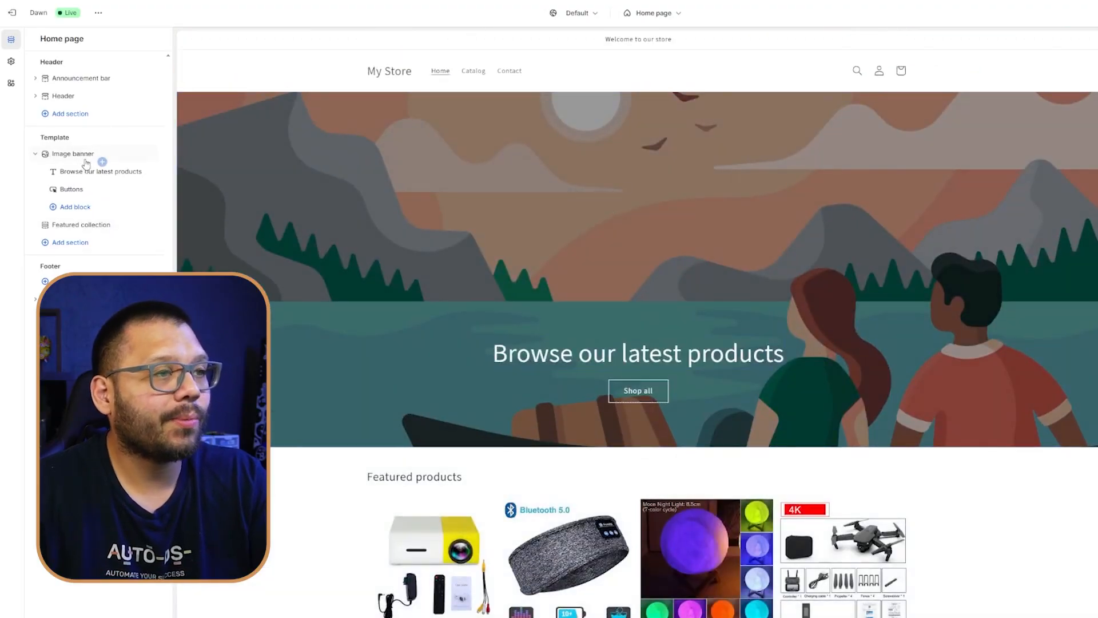
scroll(788, 211, down, 5)
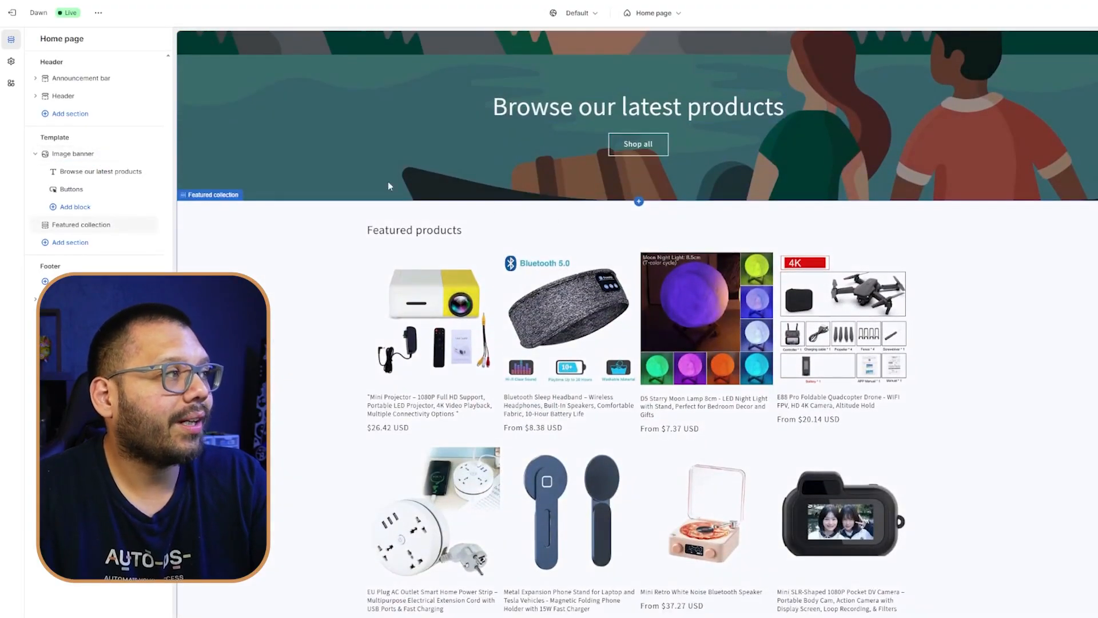
scroll(452, 342, down, 4)
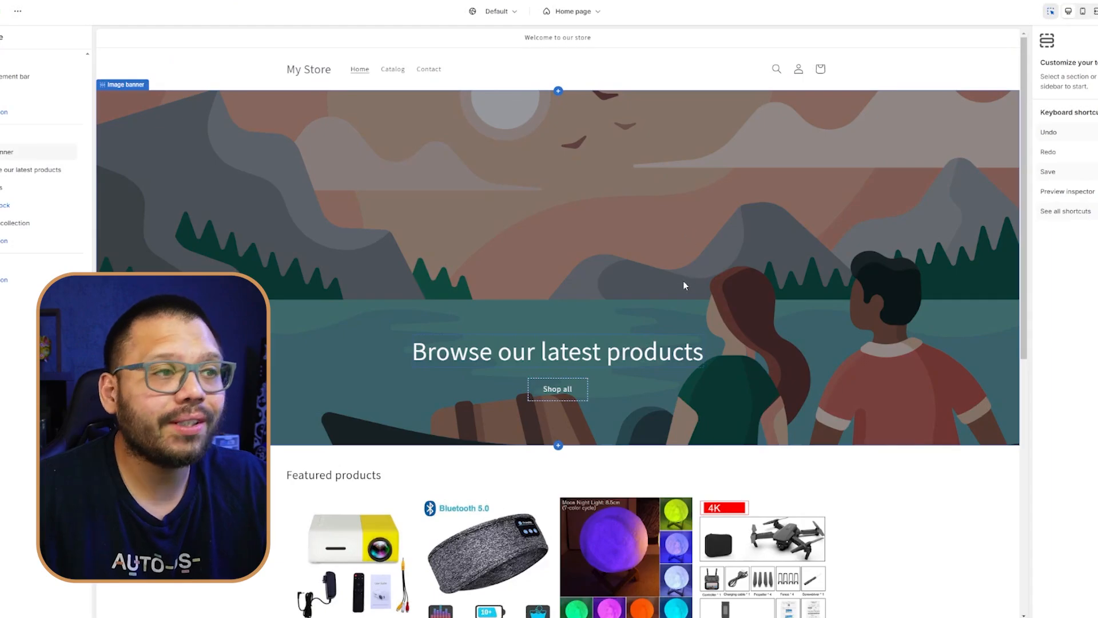
scroll(685, 285, down, 8)
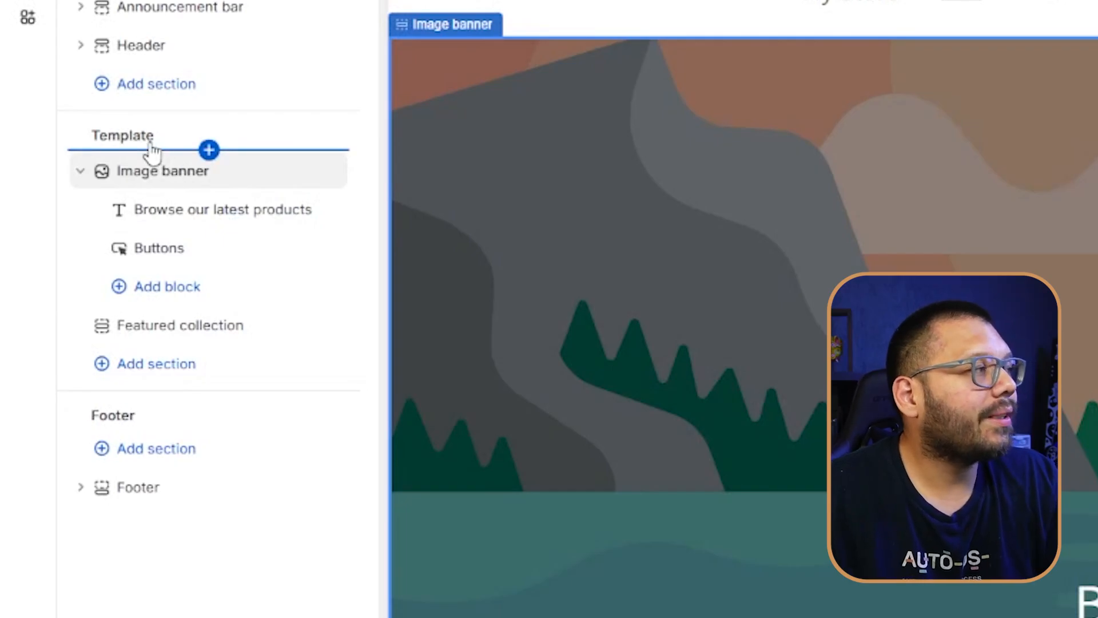
scroll(551, 312, down, 8)
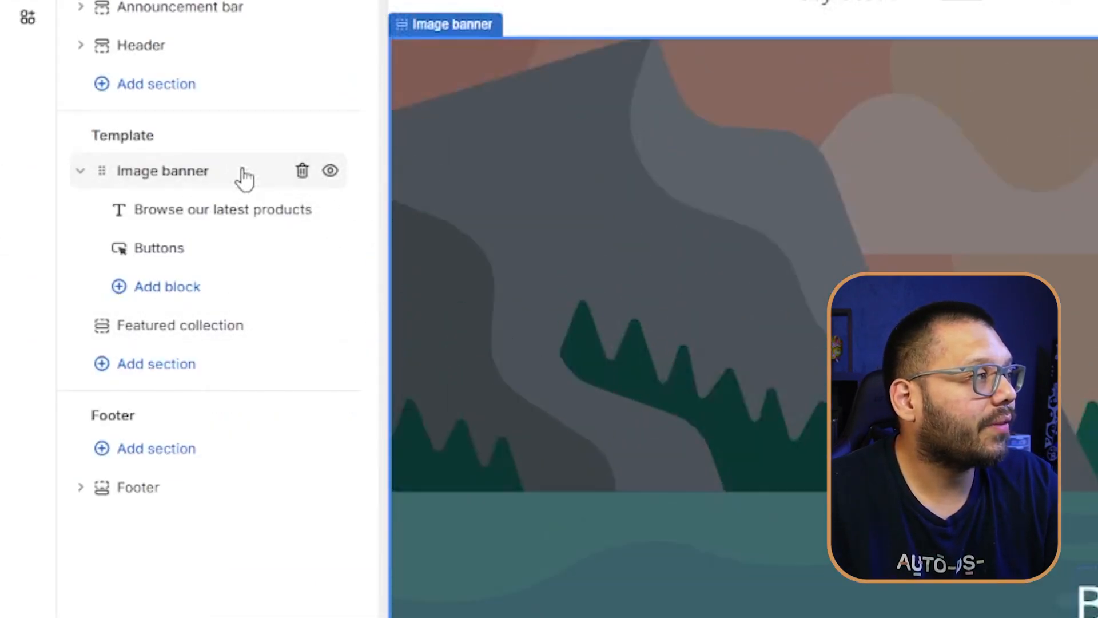
- Try the Image banner section below Featured collection, review the page preview, and restore the banner above it
drag(243, 177, 241, 169)
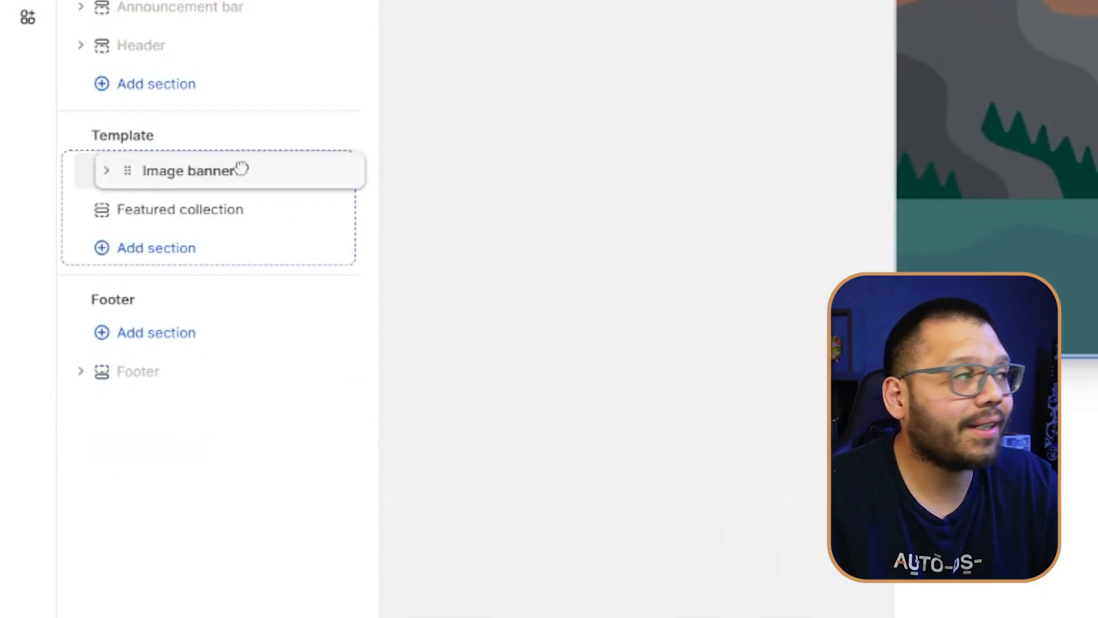
drag(241, 168, 223, 244)
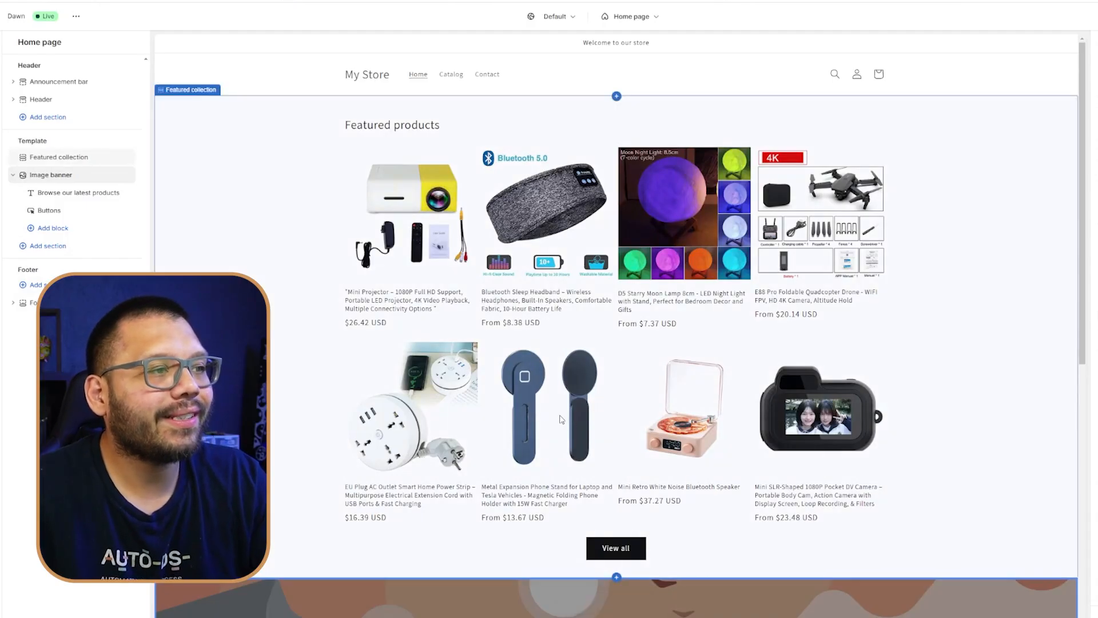
scroll(551, 411, down, 8)
scroll(391, 503, up, 6)
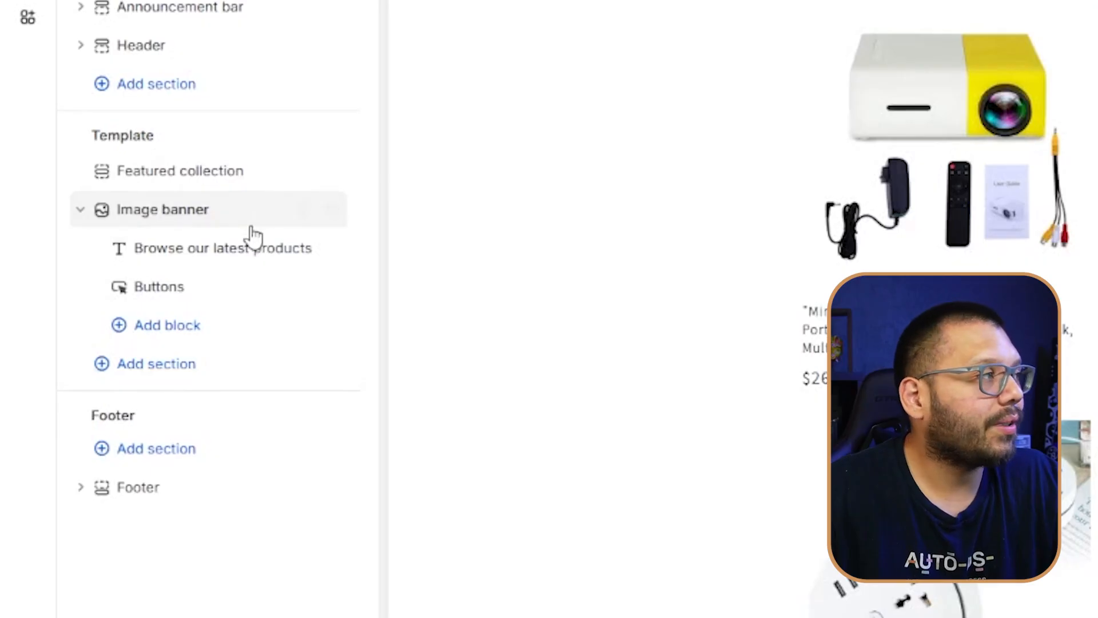
drag(252, 233, 197, 166)
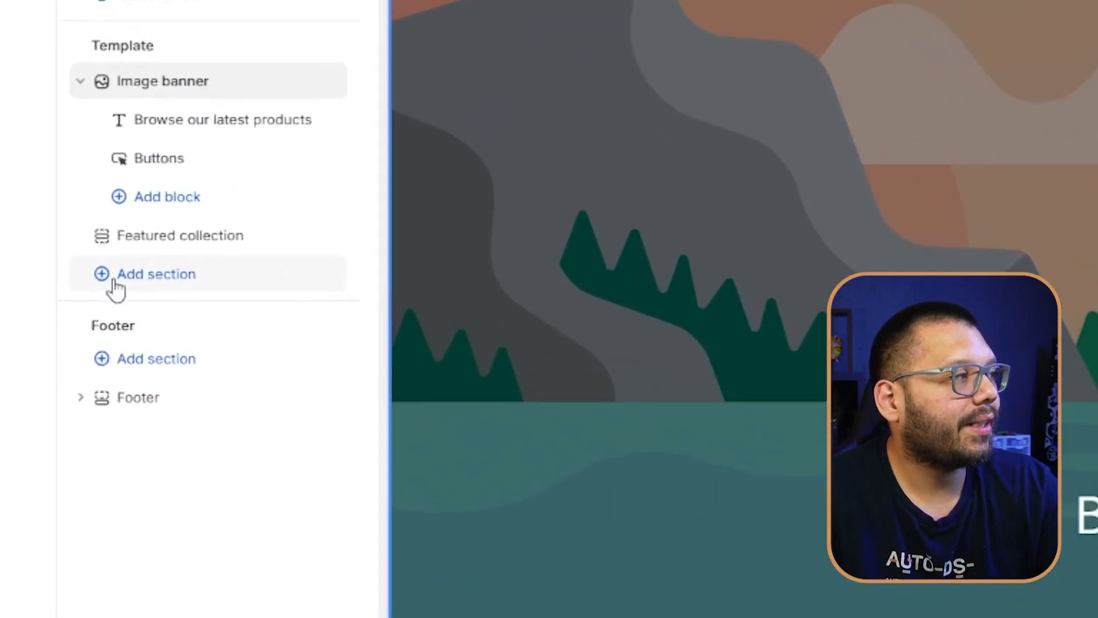
- Bring up the sections available for adding to the home page template
click(177, 277)
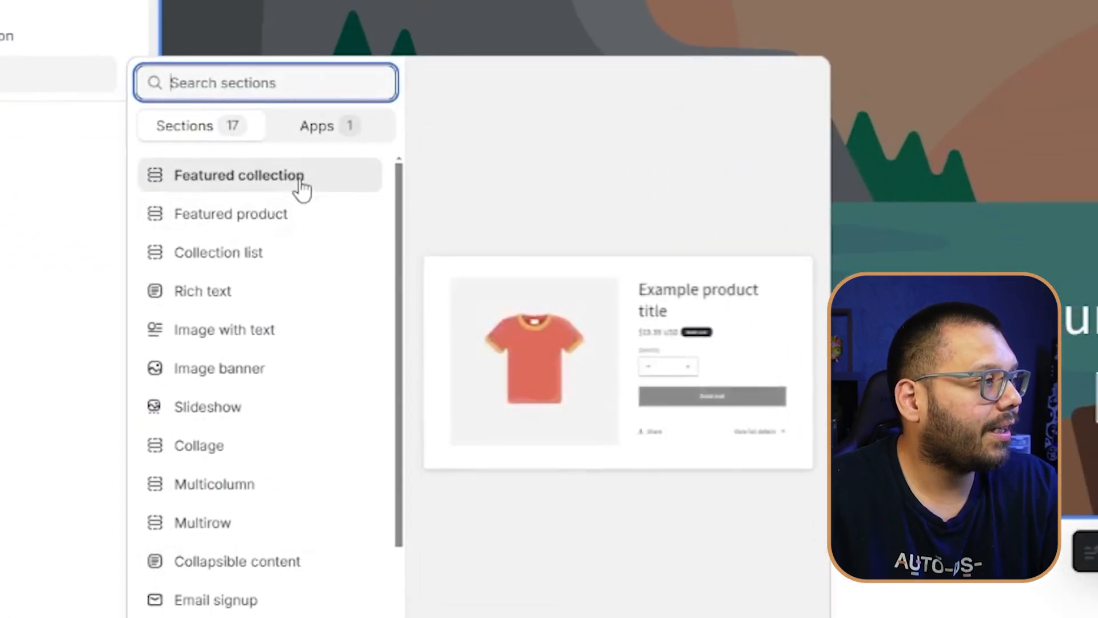
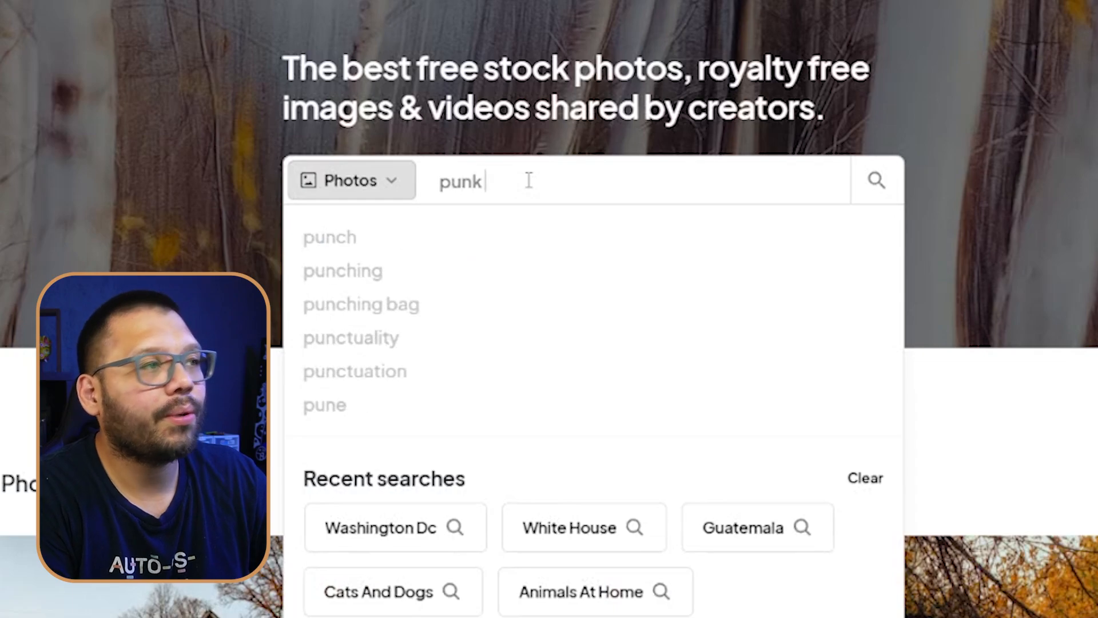
- Search Pexels for "punk rock" photos and download the photo of the red-haired woman with an electric guitar
key(Return)
scroll(901, 418, down, 8)
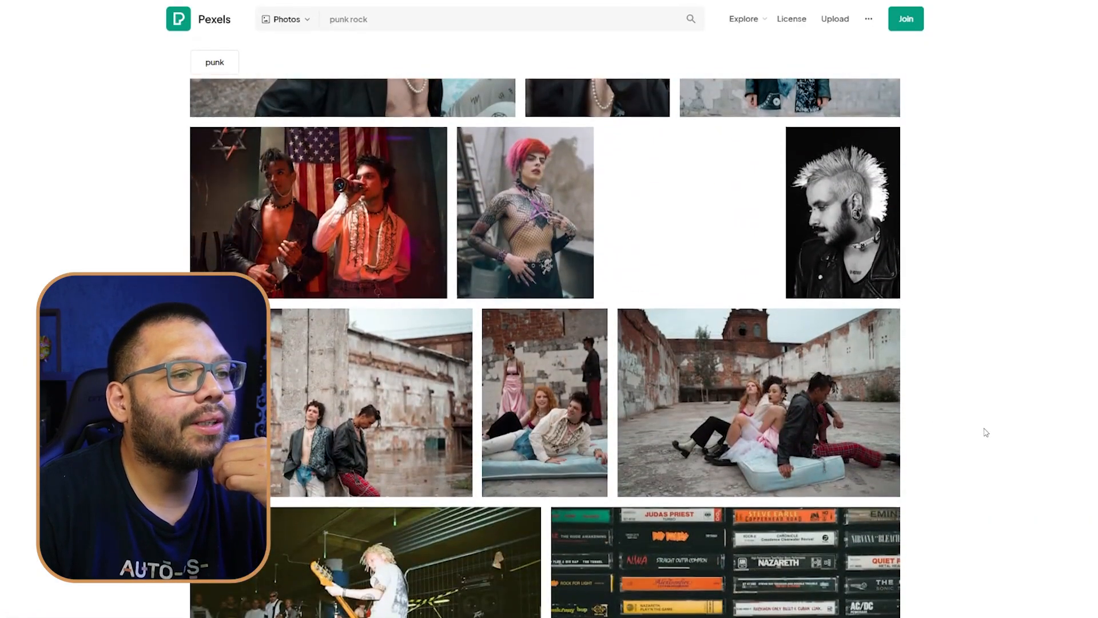
scroll(986, 432, down, 6)
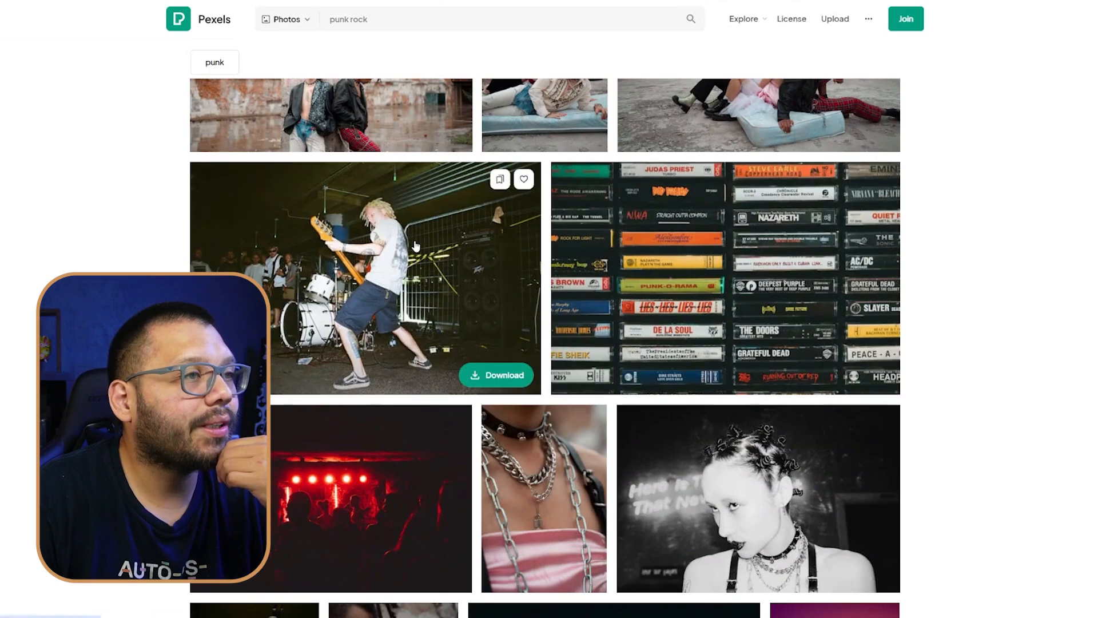
scroll(631, 231, down, 1)
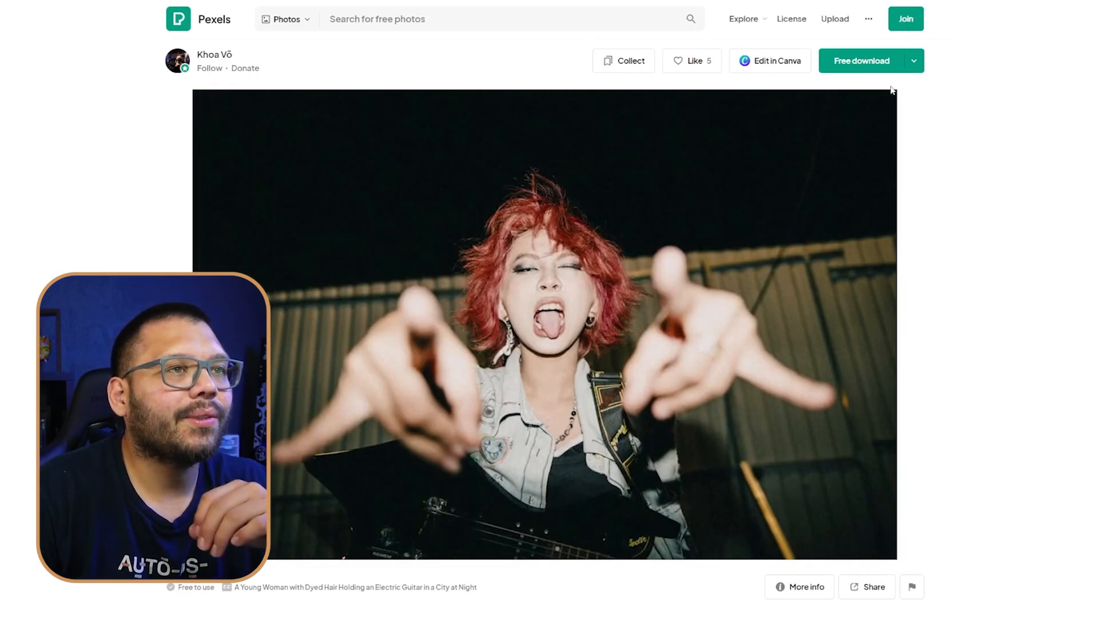
click(846, 62)
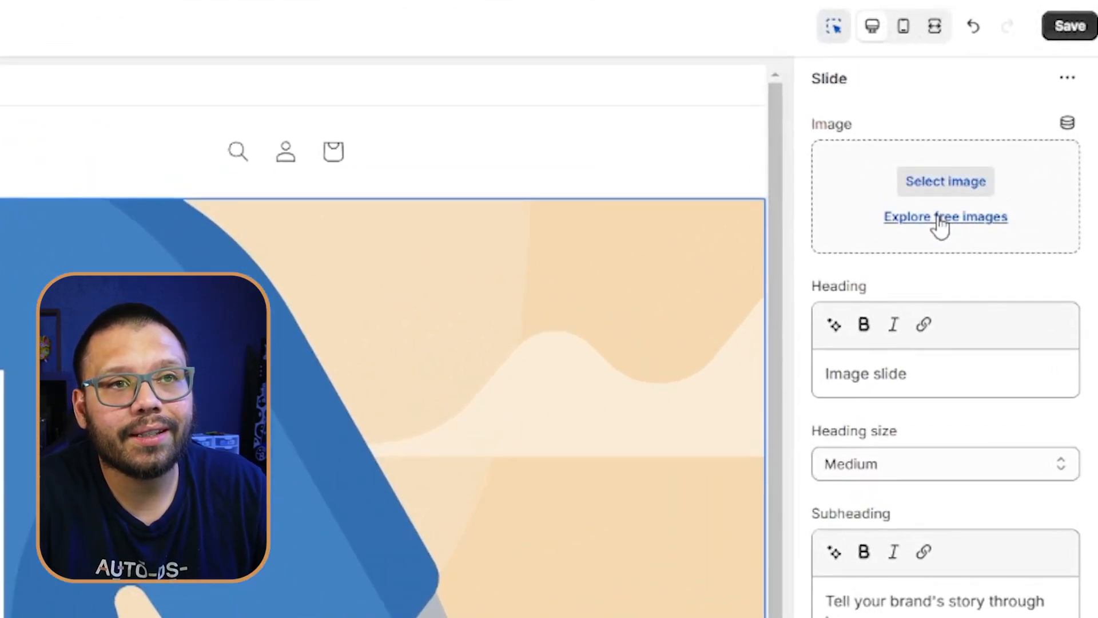
- Set the first slide's image to the Pexels photo of the red-haired woman in the Shopify theme editor
click(930, 184)
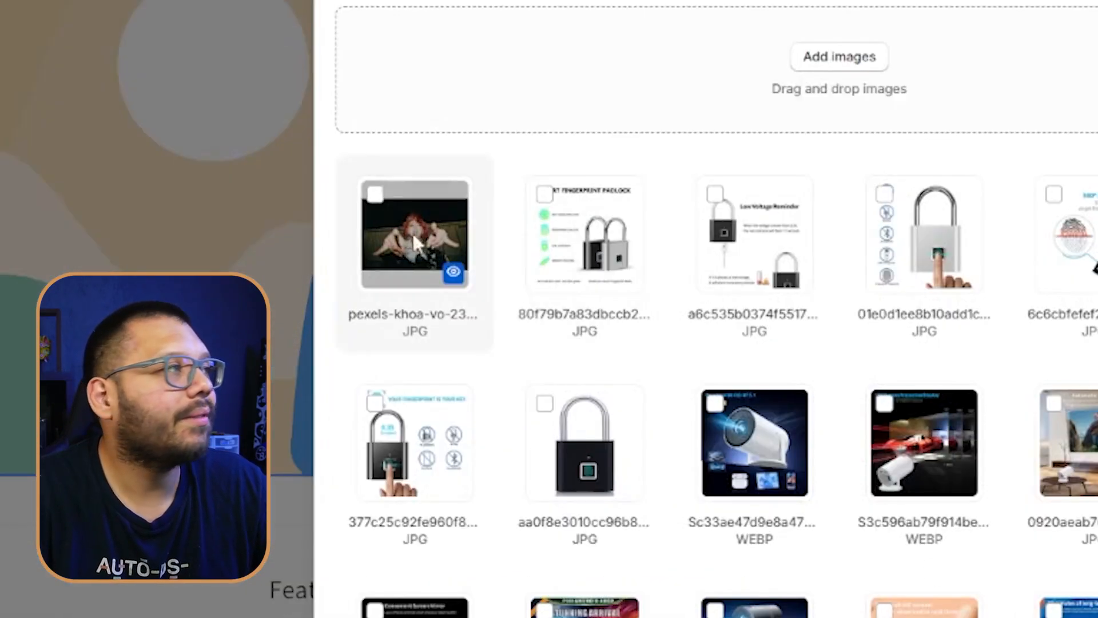
click(399, 233)
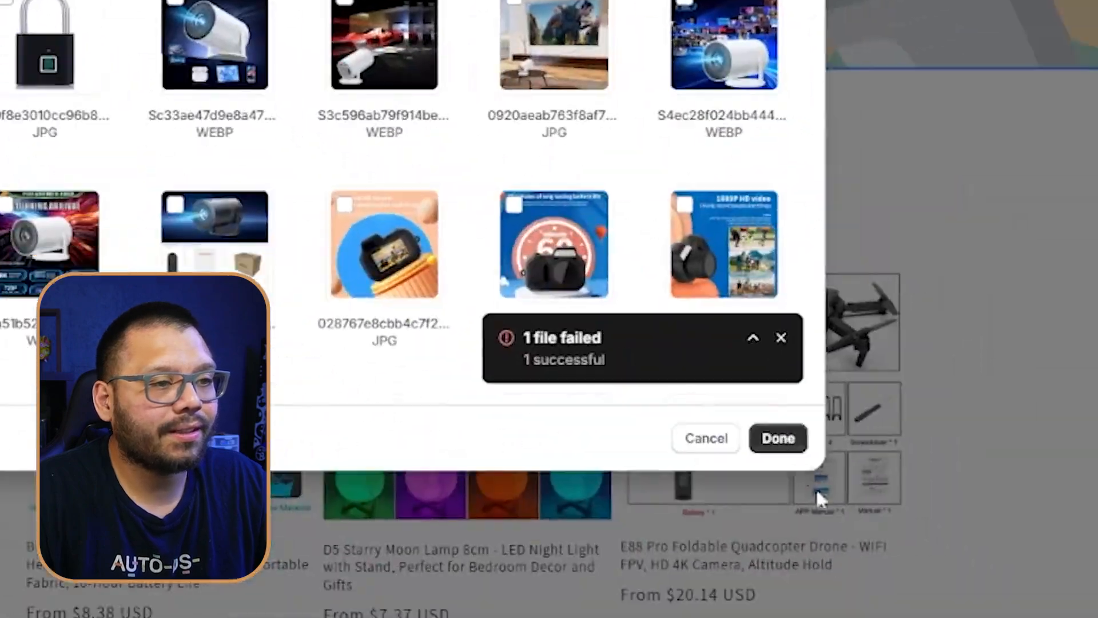
click(830, 562)
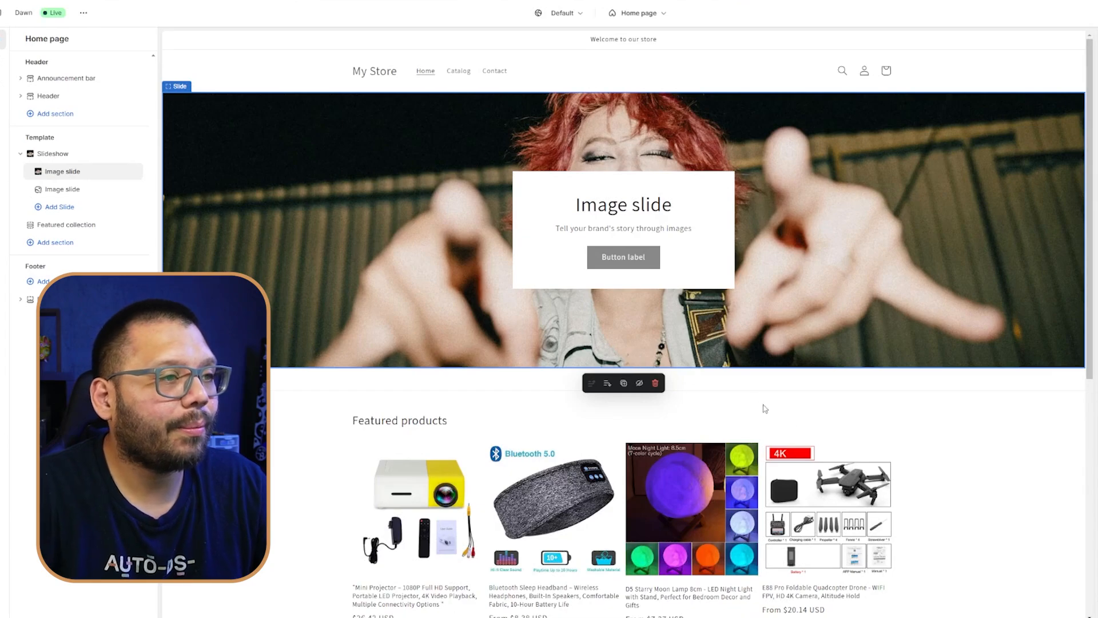
- Select the Slideshow section in the preview and advance it to the next slide
click(711, 398)
scroll(656, 294, up, 5)
click(645, 382)
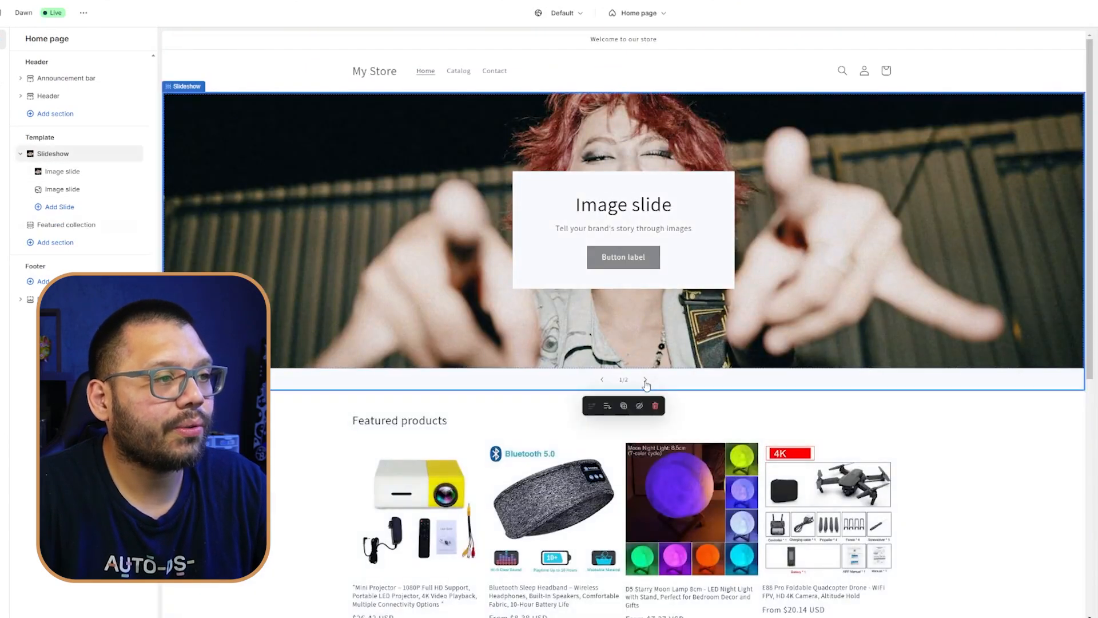
- Set the second slide's image to the free stock photo music-fans-at-a-venue, found by searching "music", and save the theme
click(646, 380)
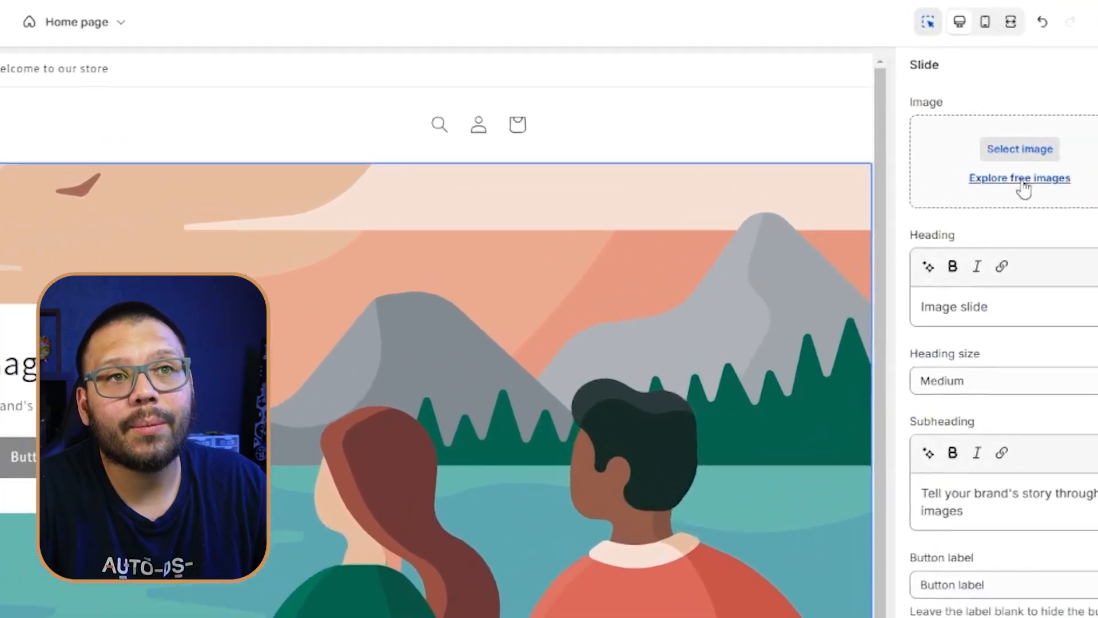
click(1020, 186)
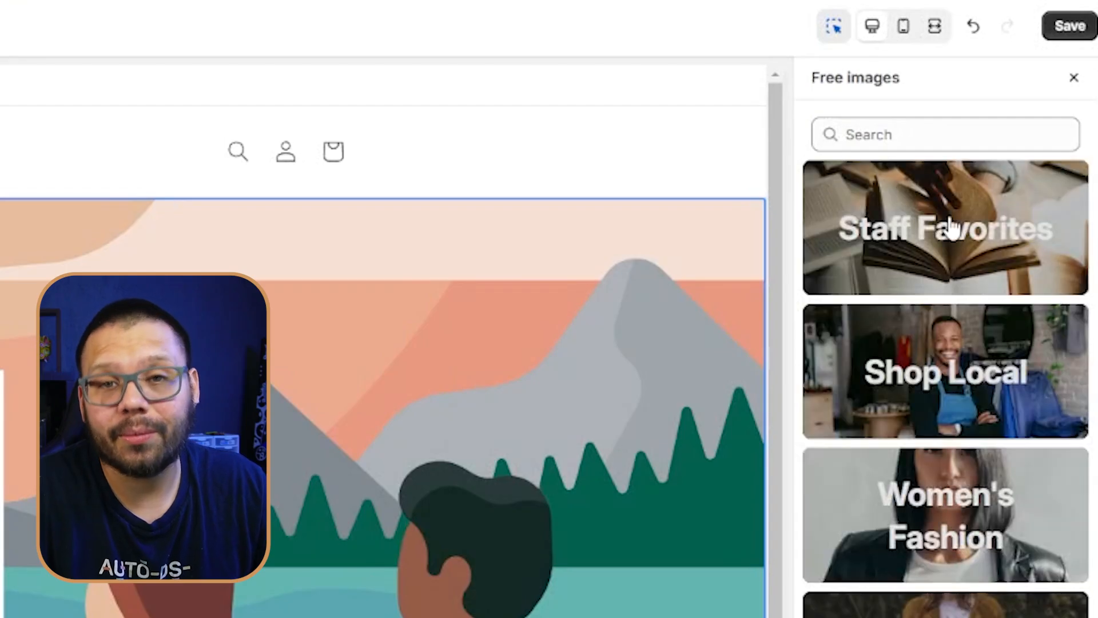
click(934, 130)
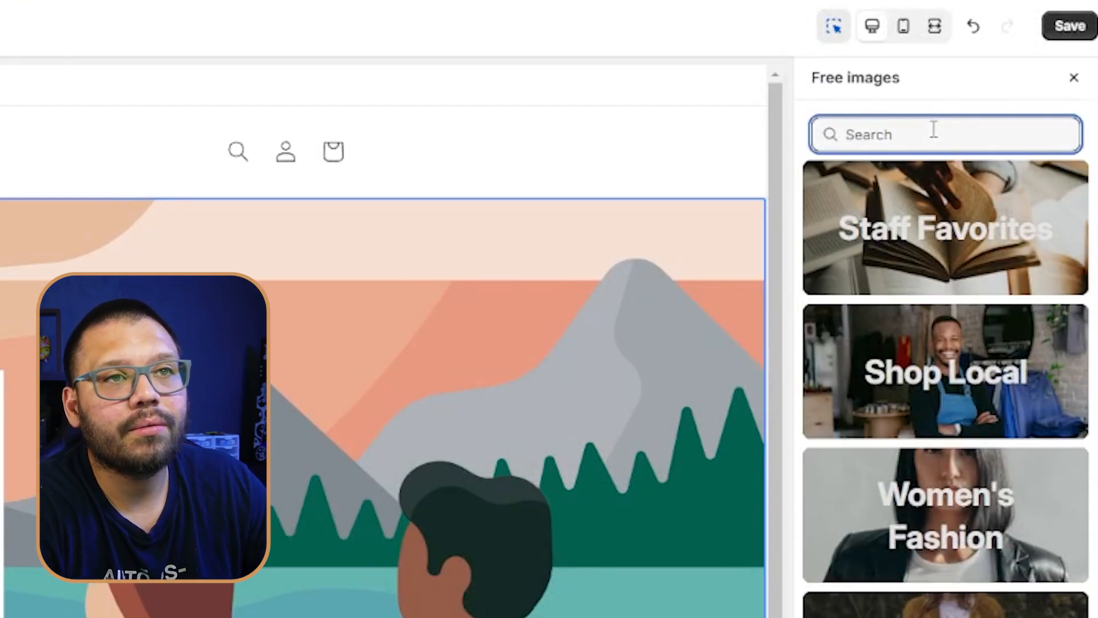
text(music)
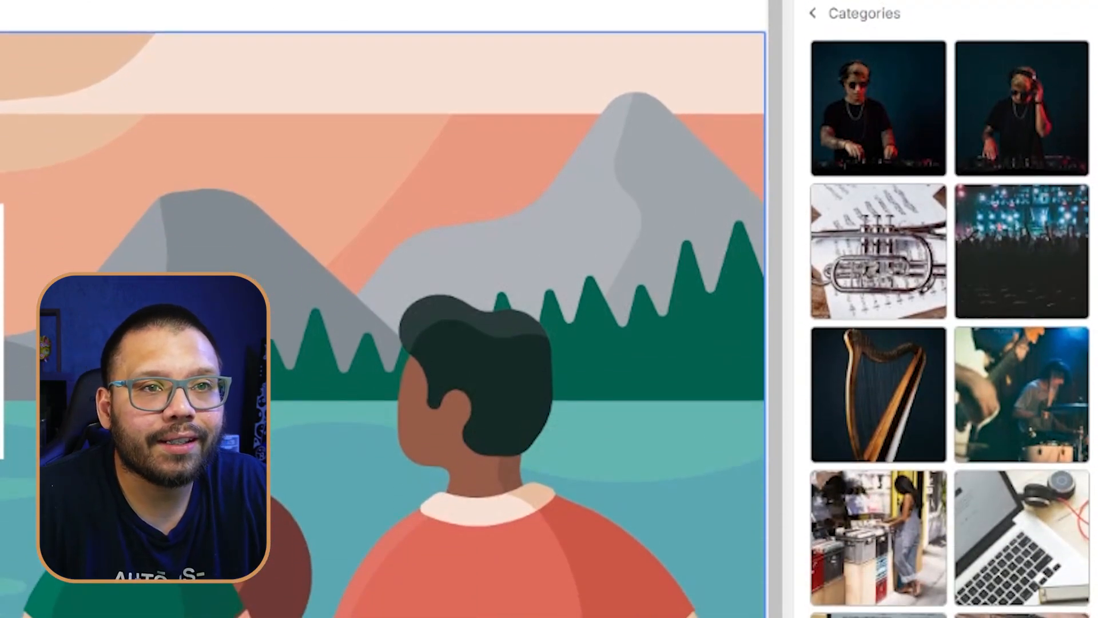
click(1000, 238)
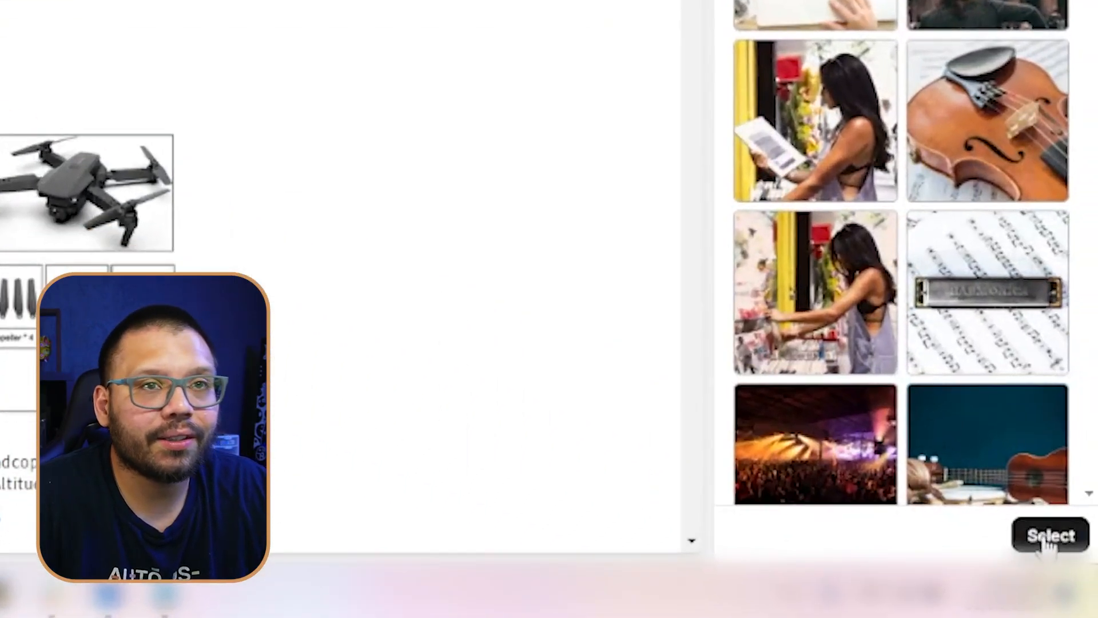
click(1047, 533)
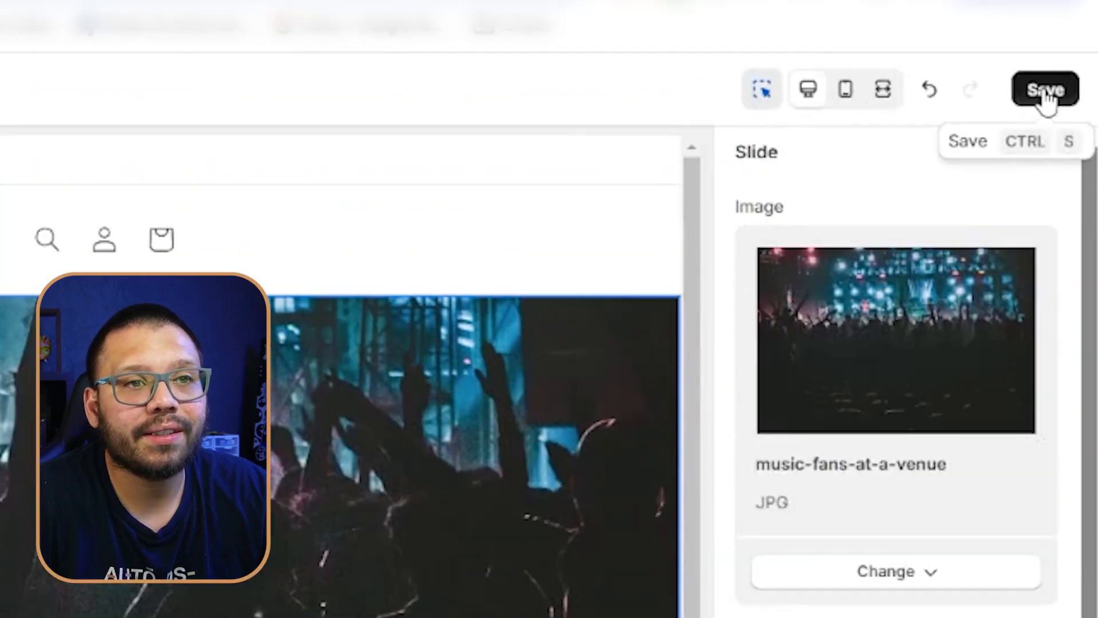
click(1091, 94)
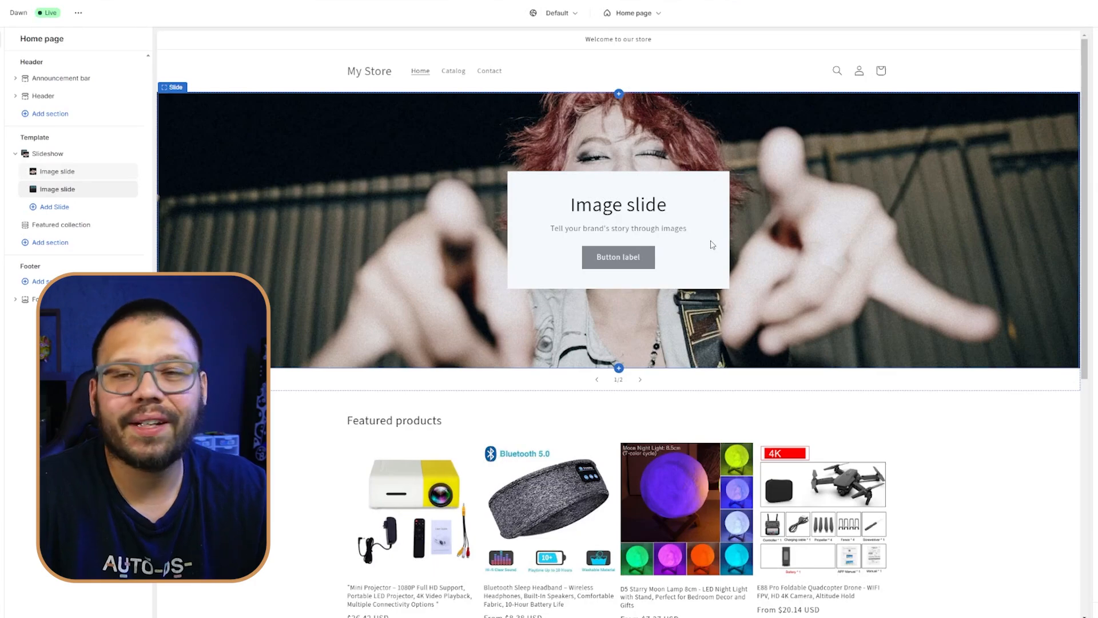
- Set the first slide's desktop content position to Bottom center and hide its container on desktop
click(723, 255)
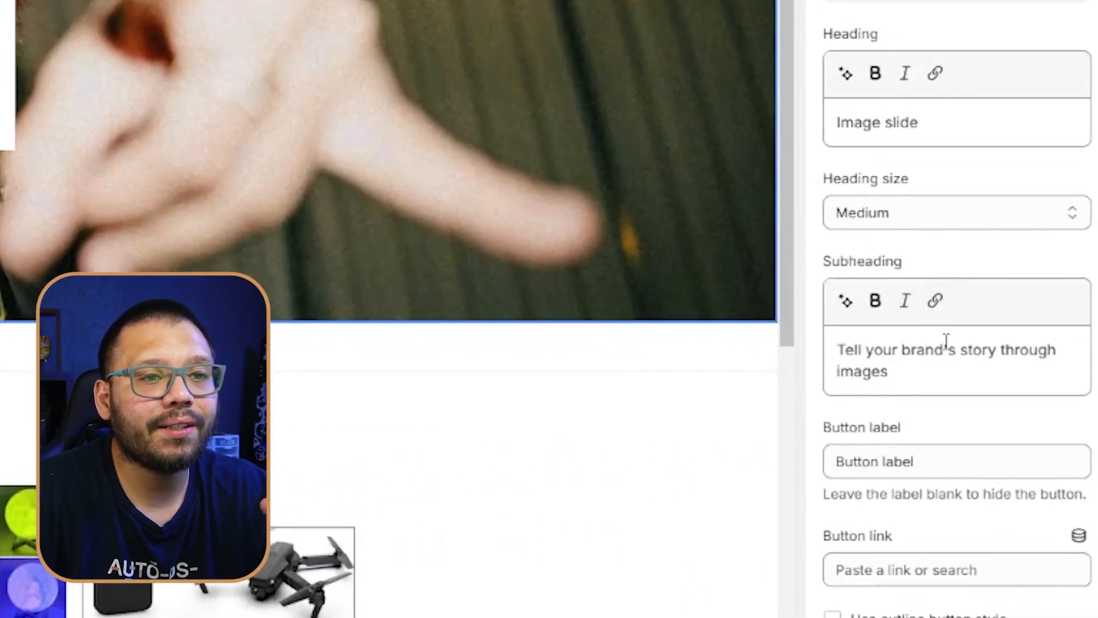
scroll(945, 342, down, 5)
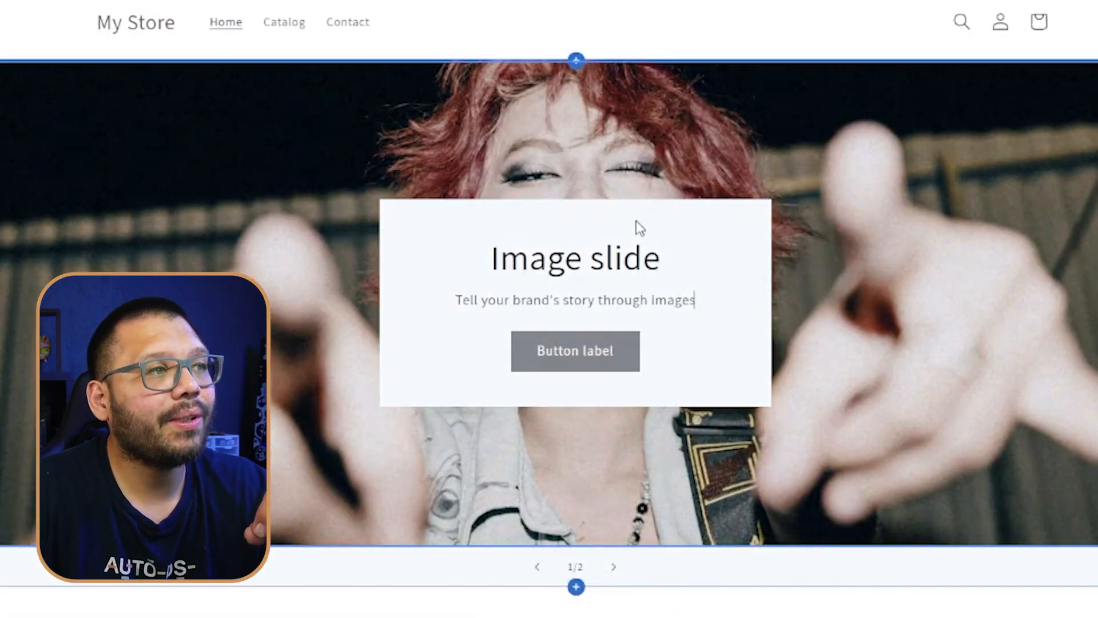
click(405, 367)
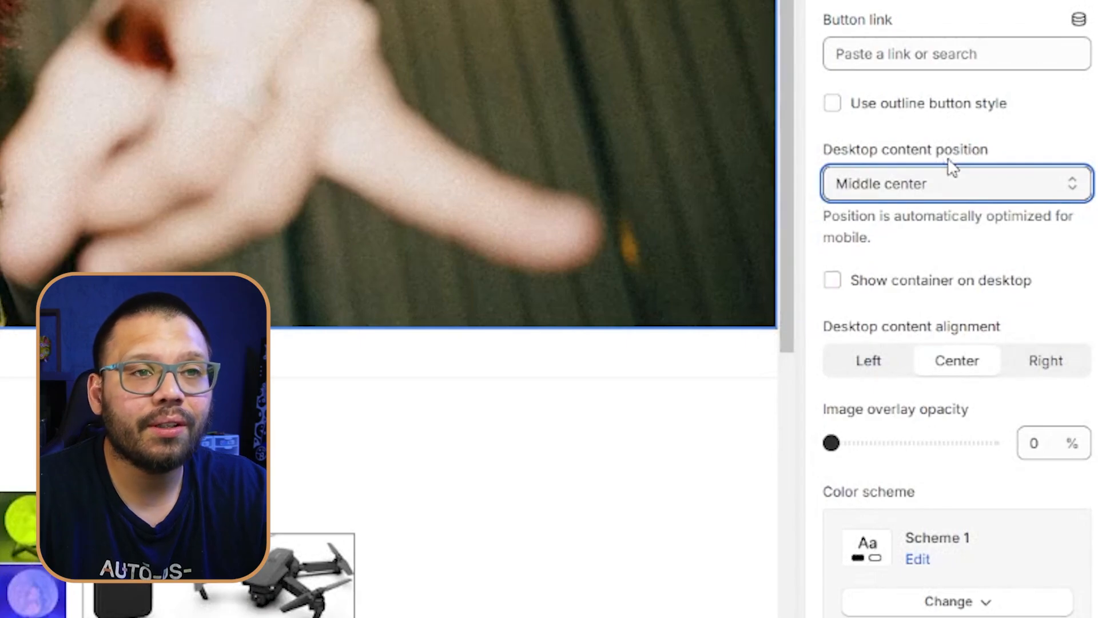
click(950, 183)
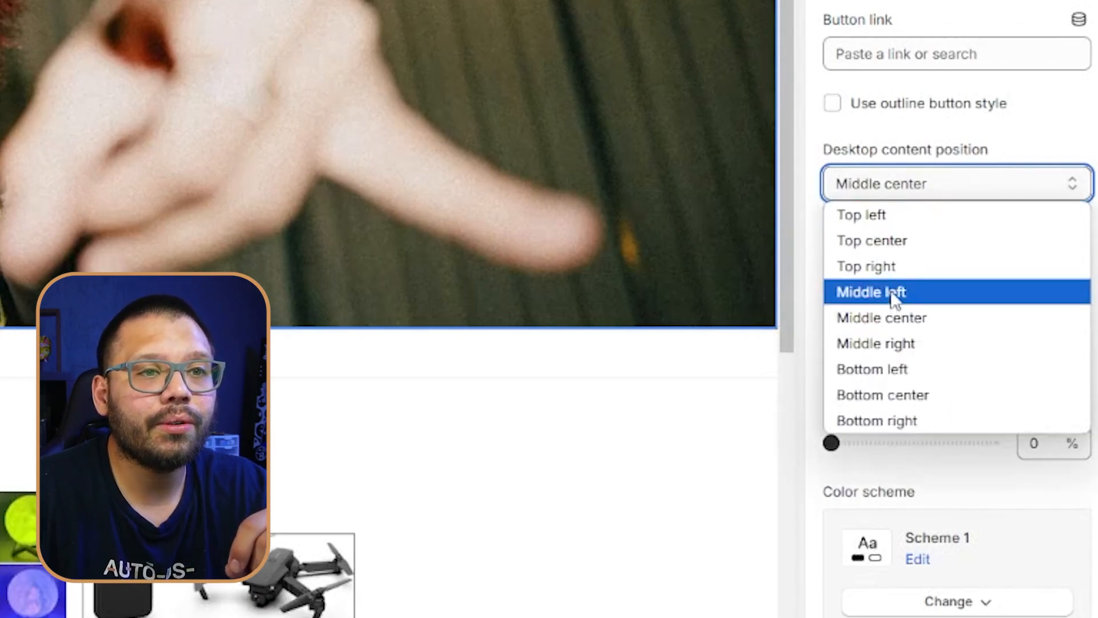
click(918, 343)
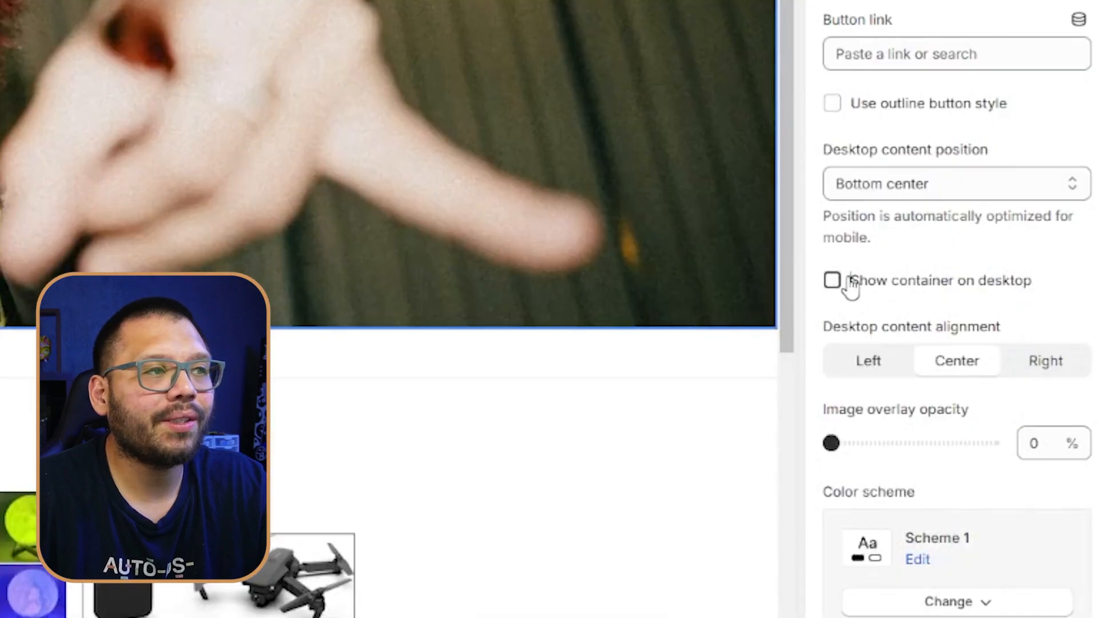
click(850, 284)
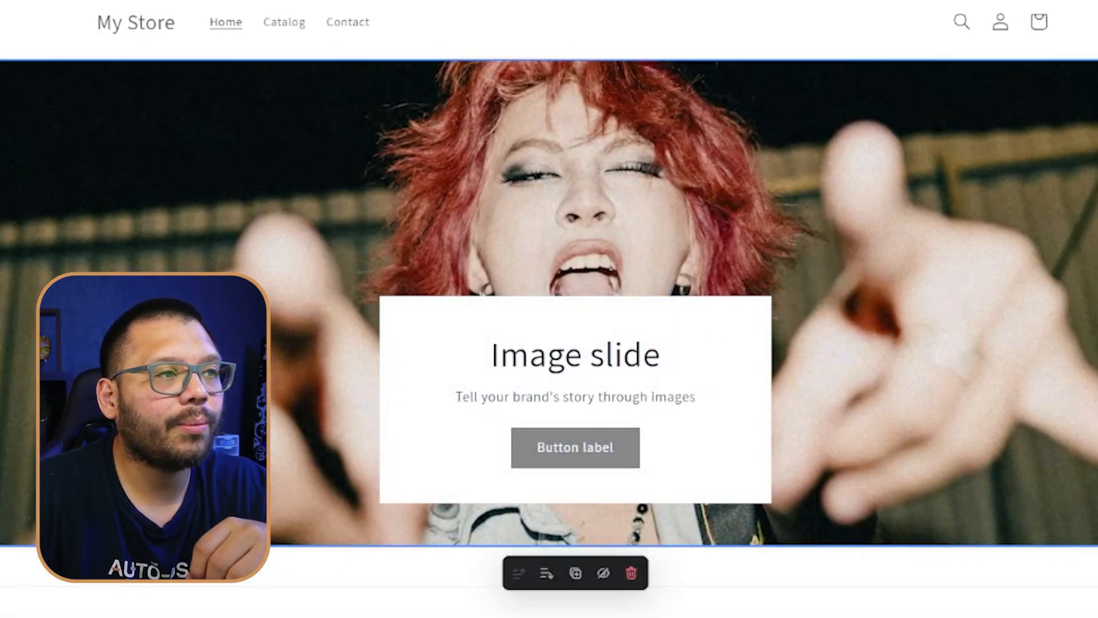
click(1096, 298)
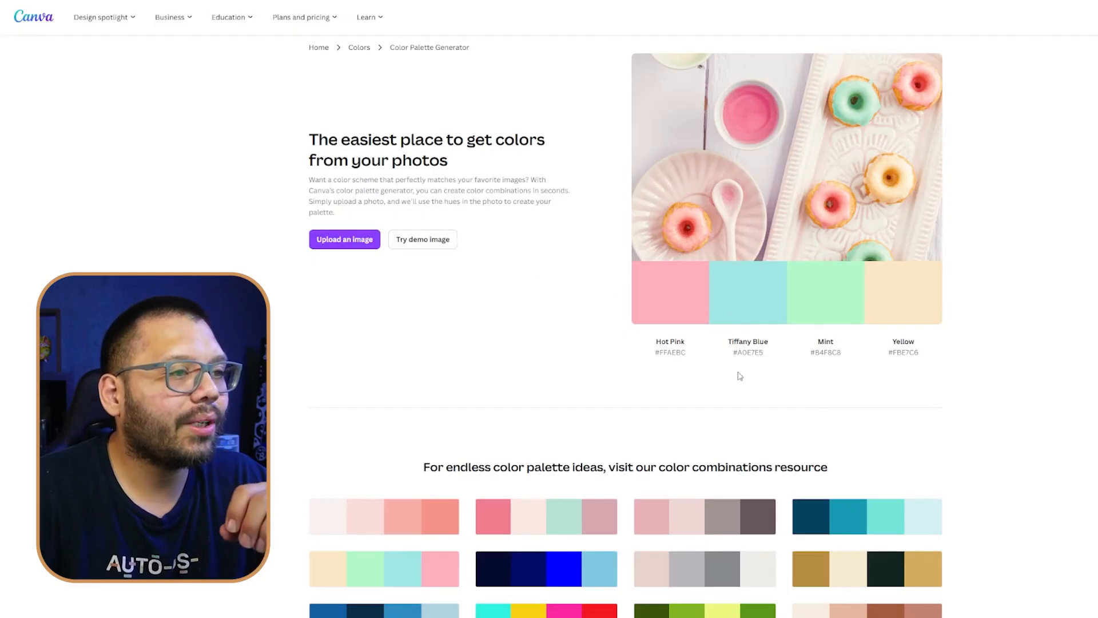
- Switch to Canva, browse to its color palettes, search for "music" and open the Music Sheet Gamble palette
scroll(858, 372, down, 5)
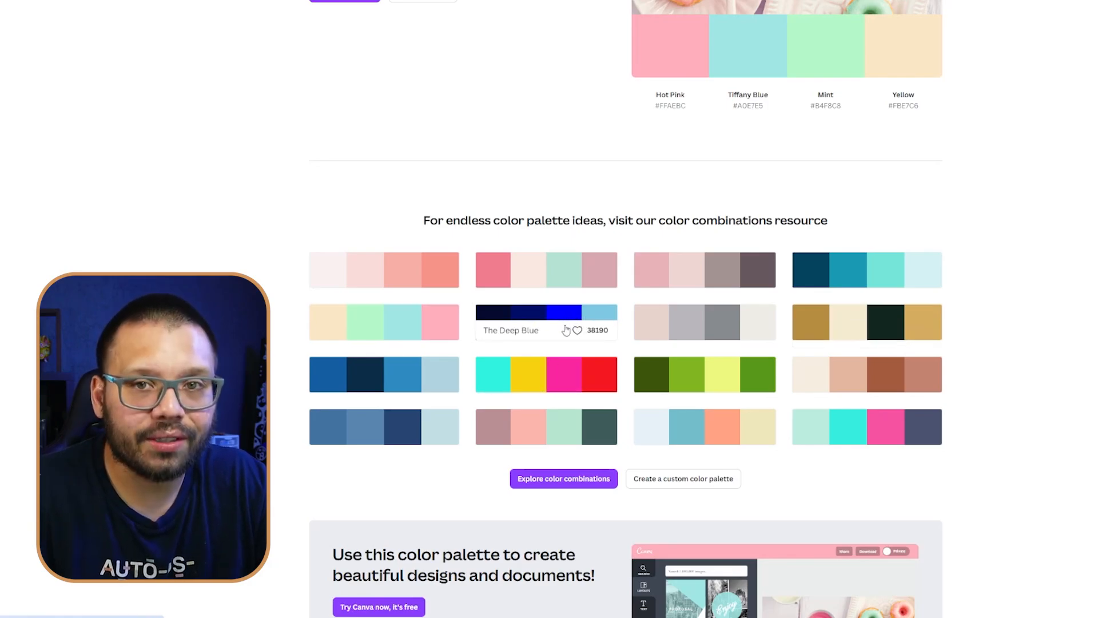
scroll(601, 321, down, 3)
click(552, 309)
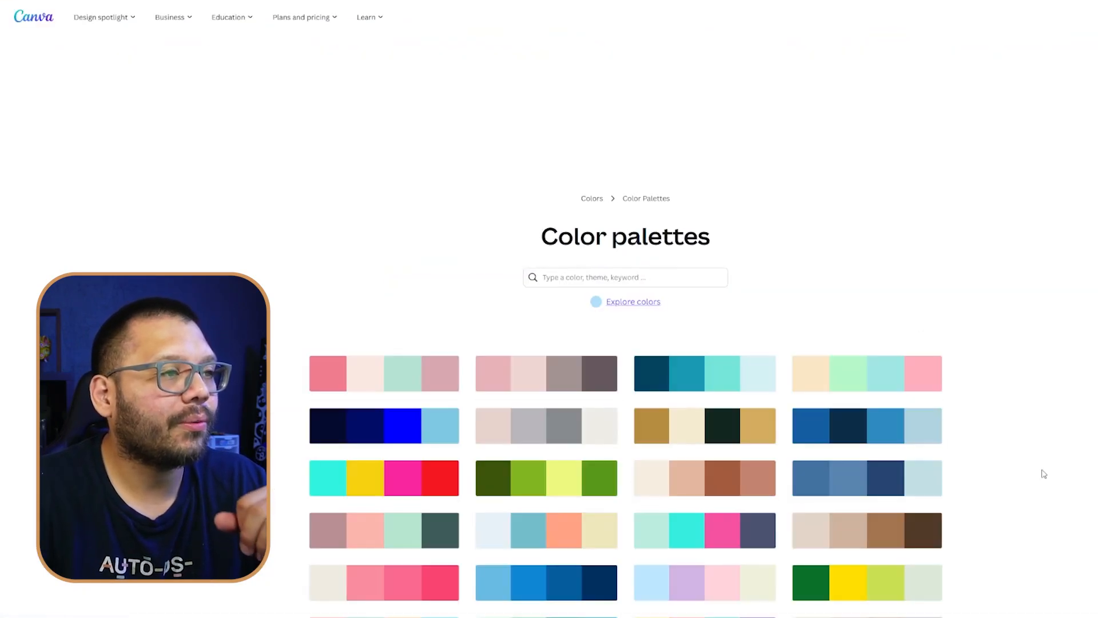
click(644, 278)
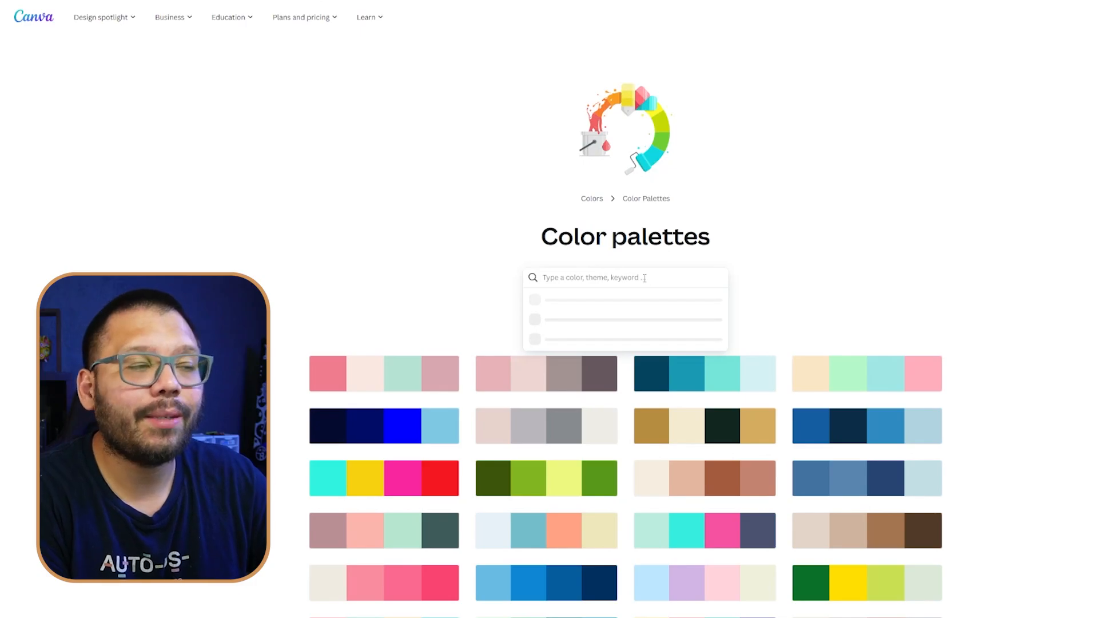
text(music)
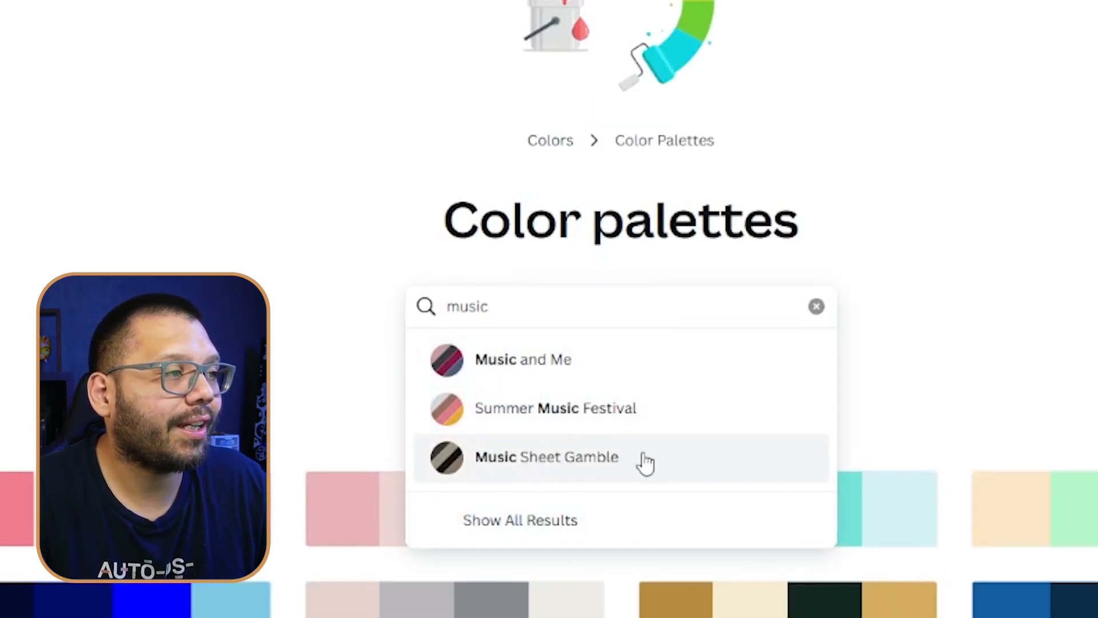
click(685, 479)
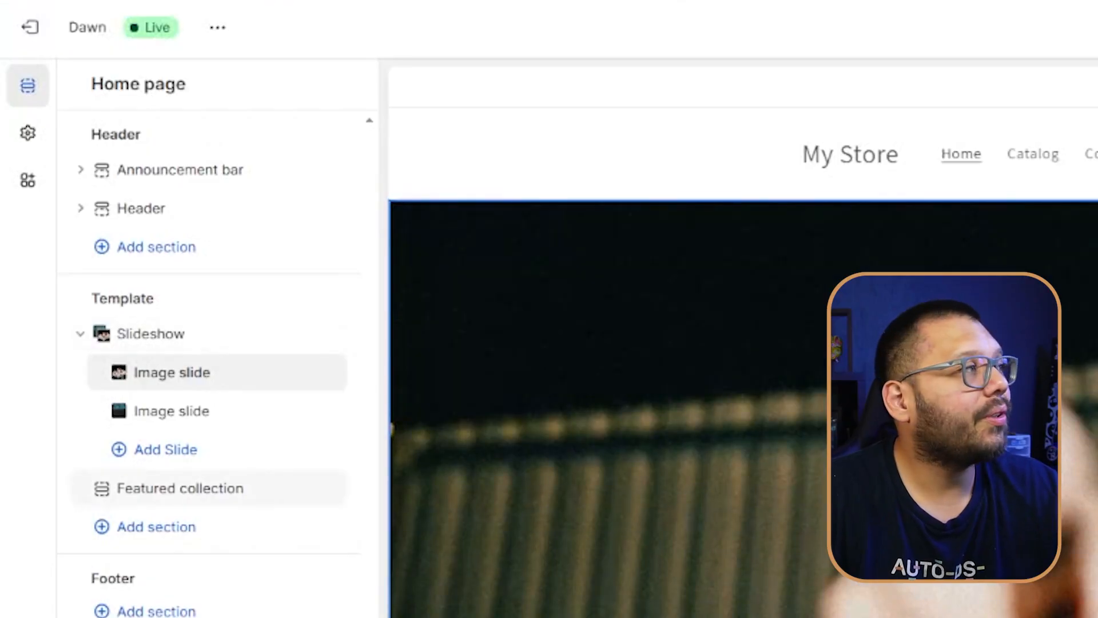
- Set the background of color Scheme 1 in the Shopify theme settings to the palette's Cool Gray, #3B3730
click(26, 137)
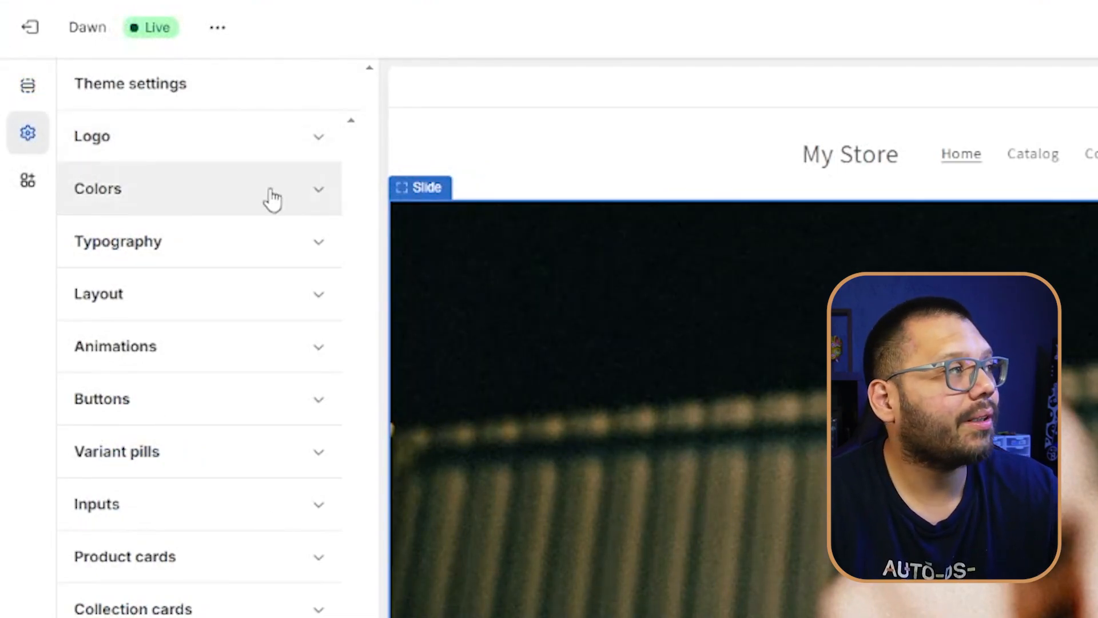
click(199, 186)
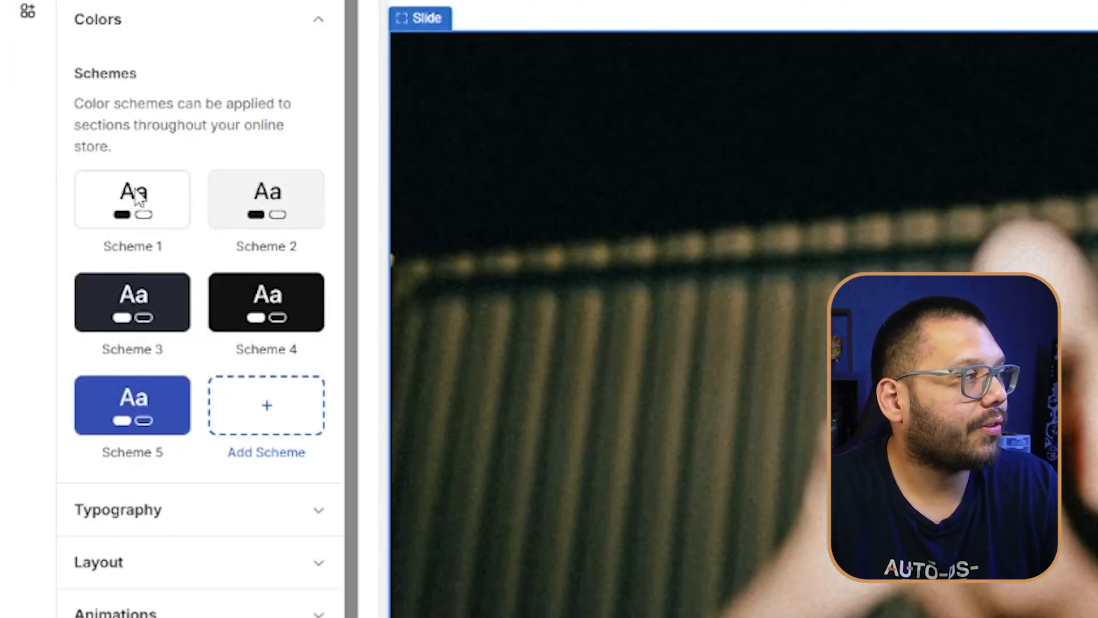
click(137, 198)
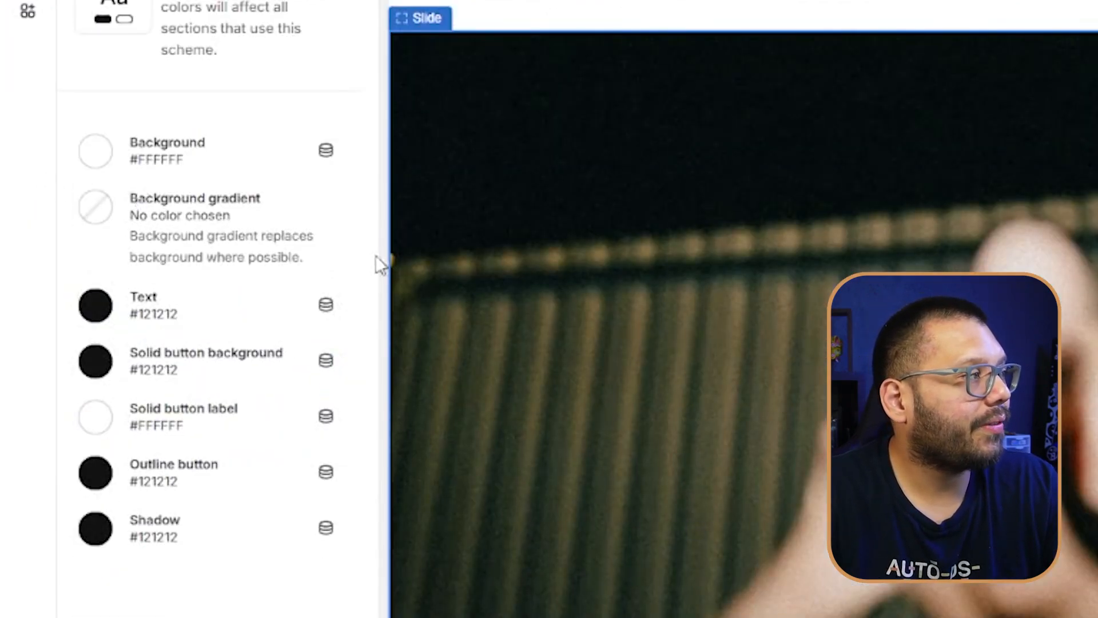
click(141, 152)
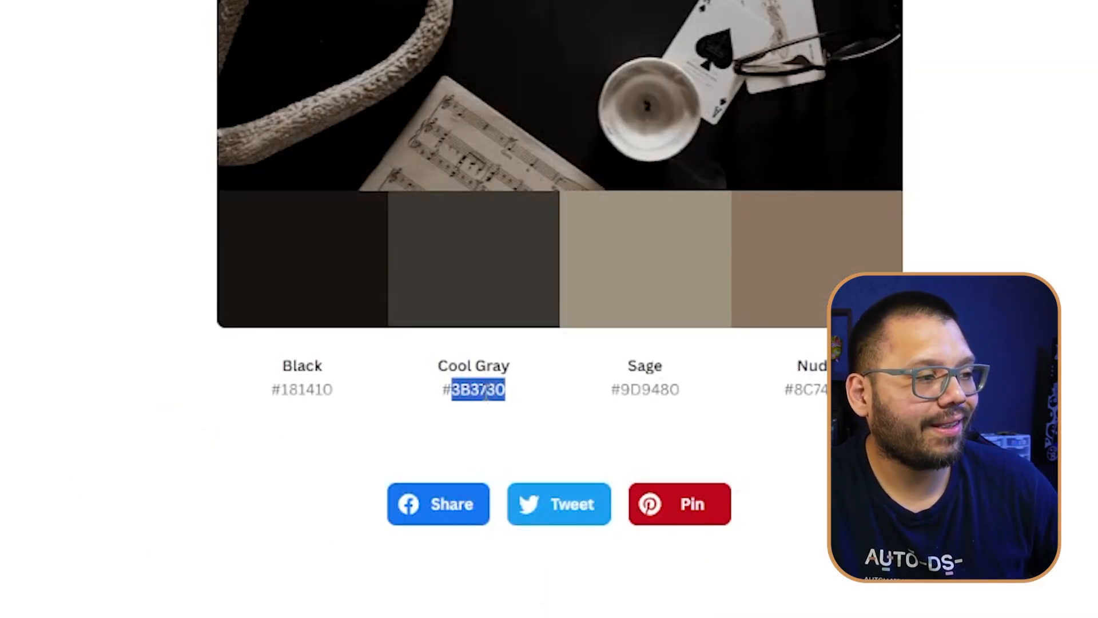
right_click(490, 394)
click(576, 69)
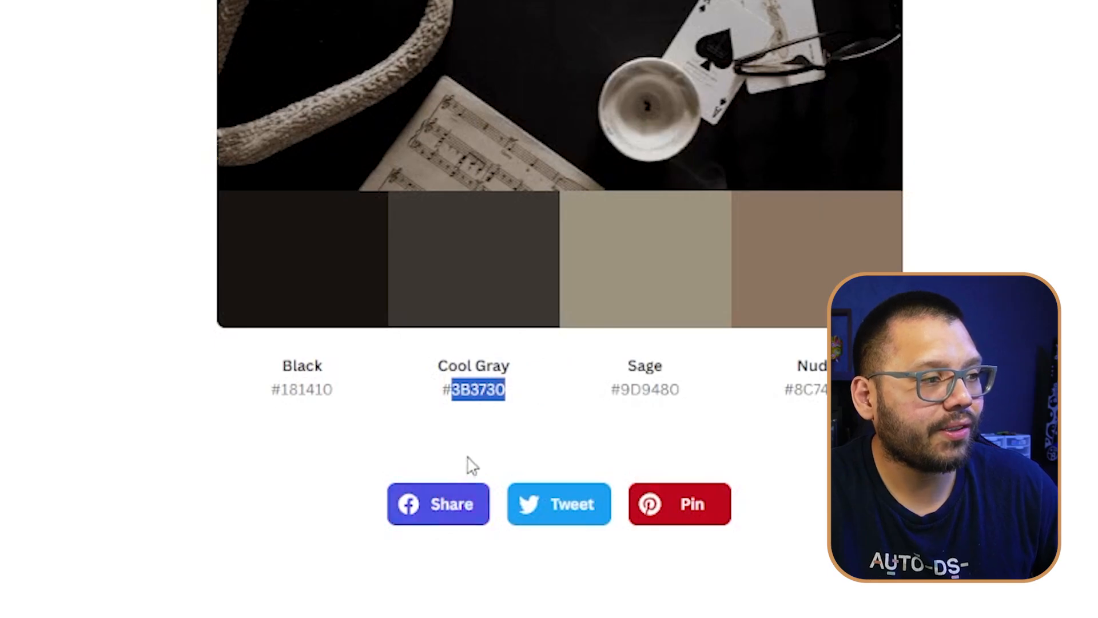
click(457, 413)
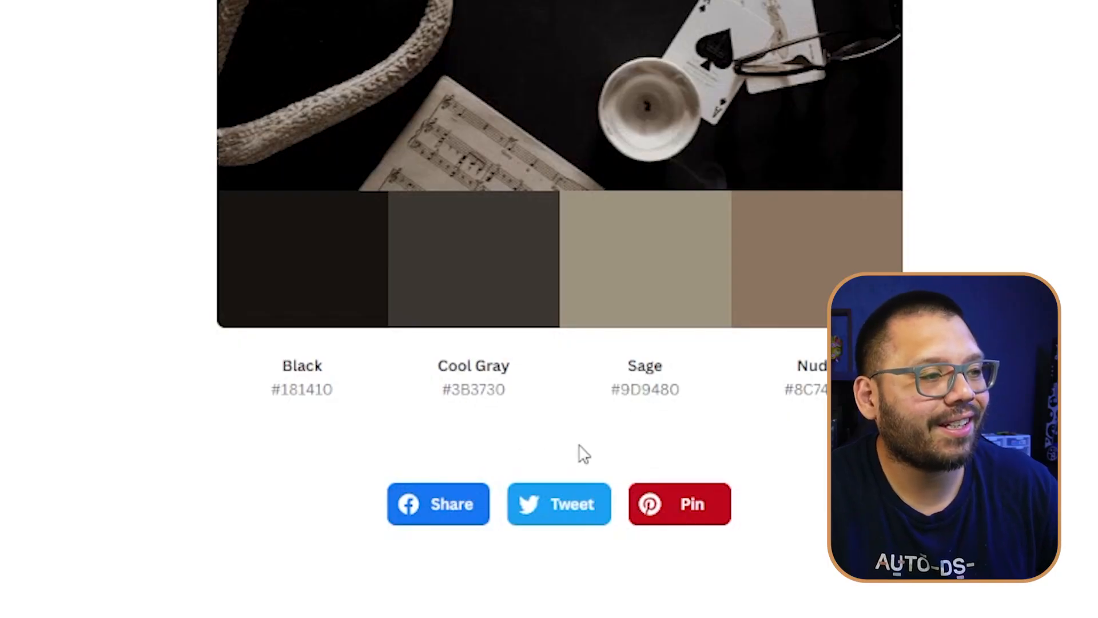
double_click(498, 390)
right_click(527, 371)
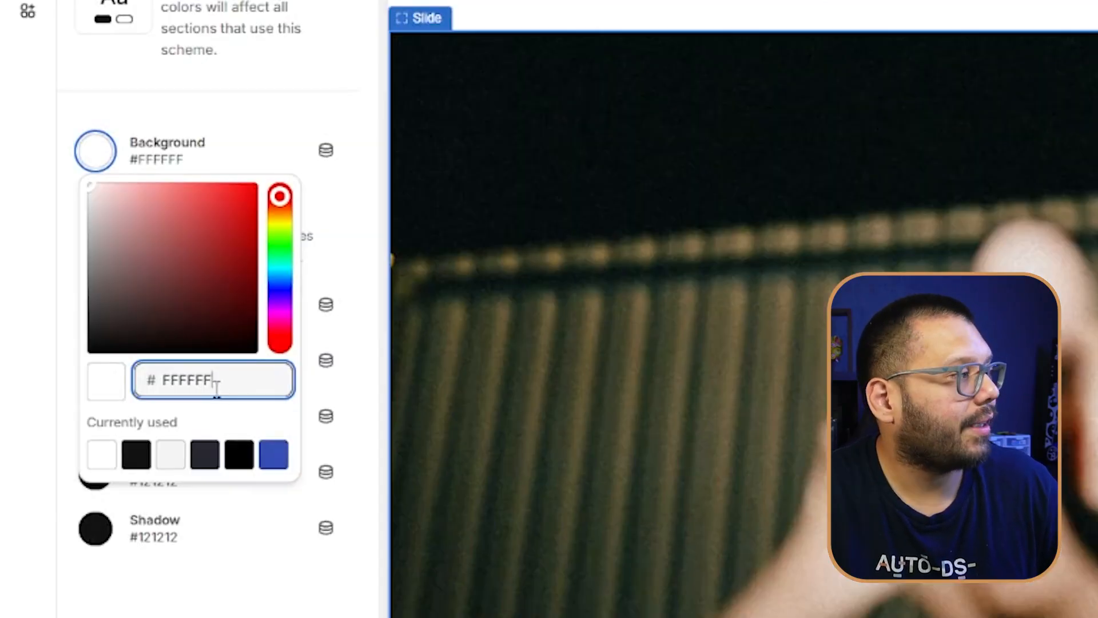
double_click(195, 381)
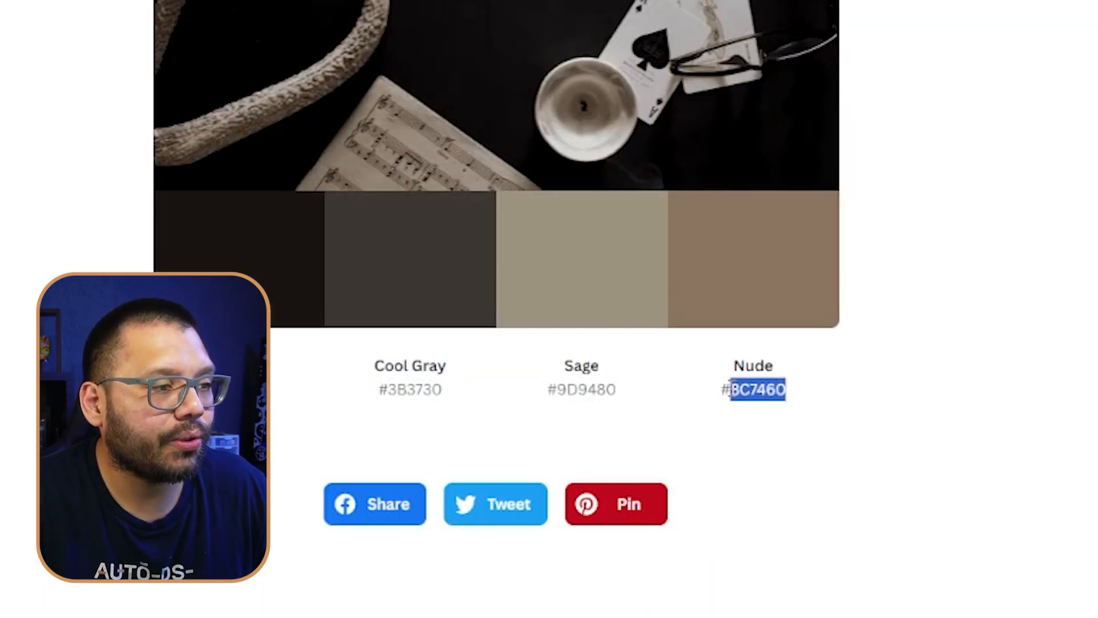
- Copy the Nude color code 8C7460 from the Canva palette and apply Scheme 2 to the announcement bar in the Shopify theme editor
right_click(761, 392)
click(825, 69)
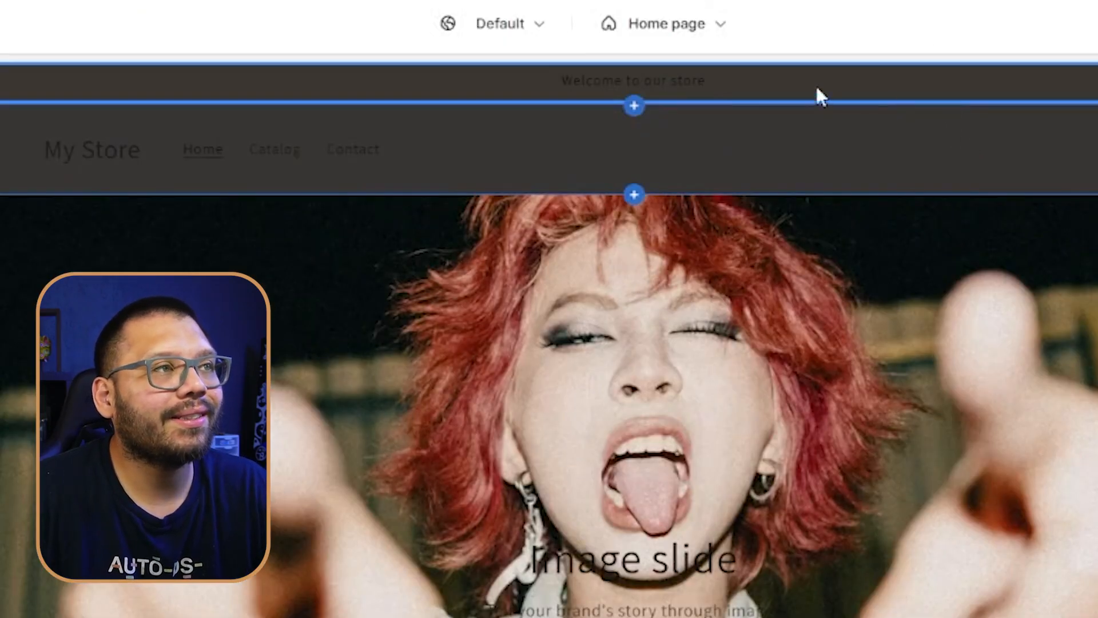
click(738, 89)
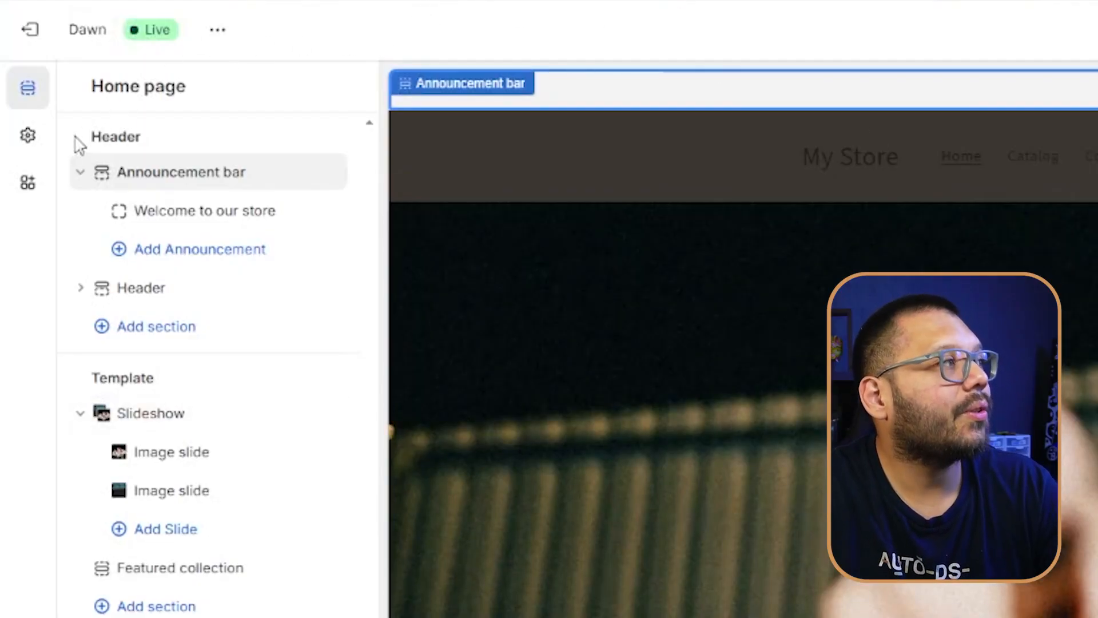
- Set the background of color Scheme 2 to #8C7460 and review the home page preview
click(48, 136)
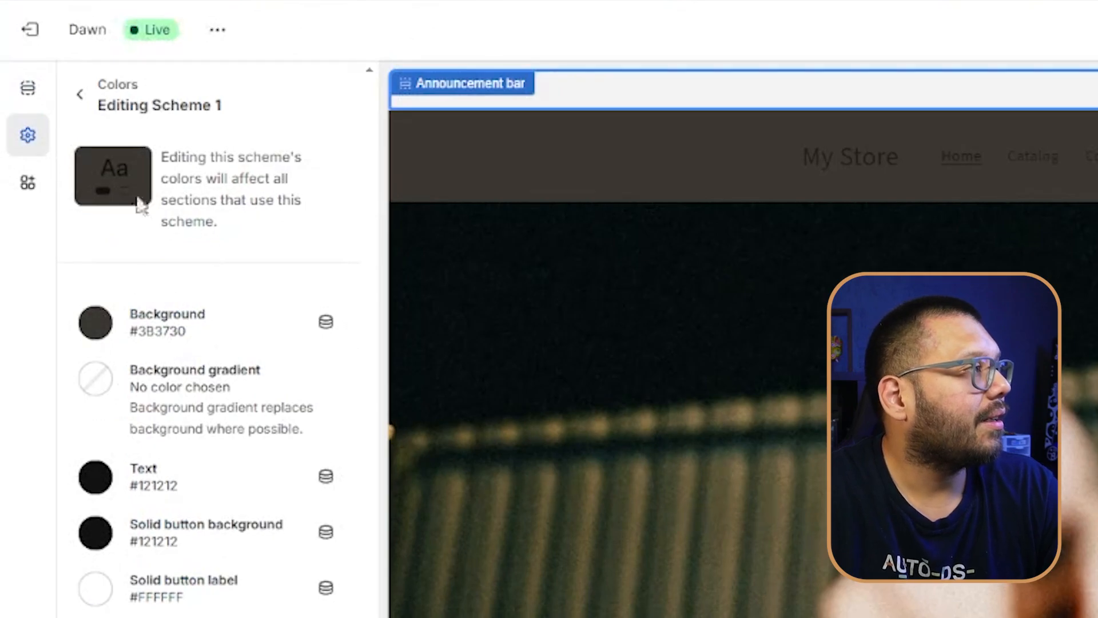
click(91, 96)
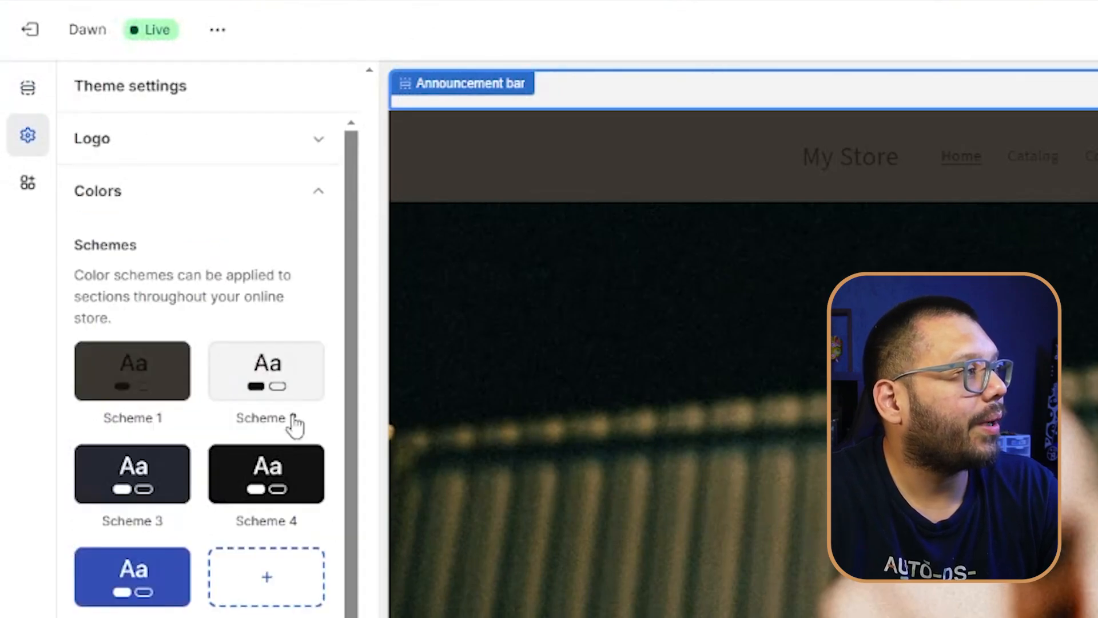
click(265, 392)
click(183, 321)
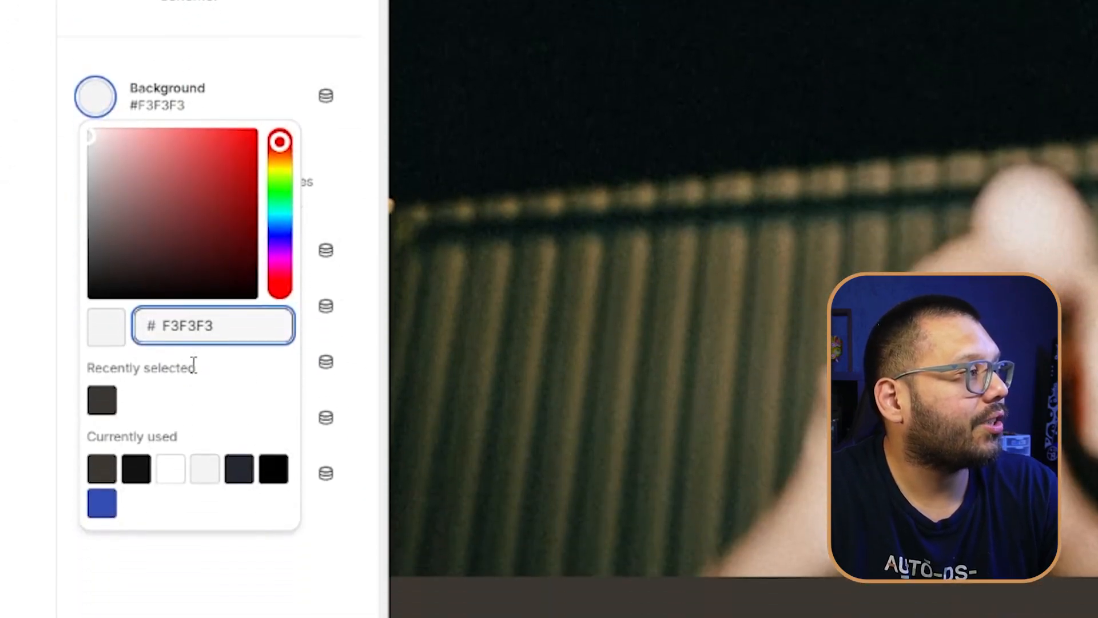
drag(213, 325, 137, 334)
text(8c7460)
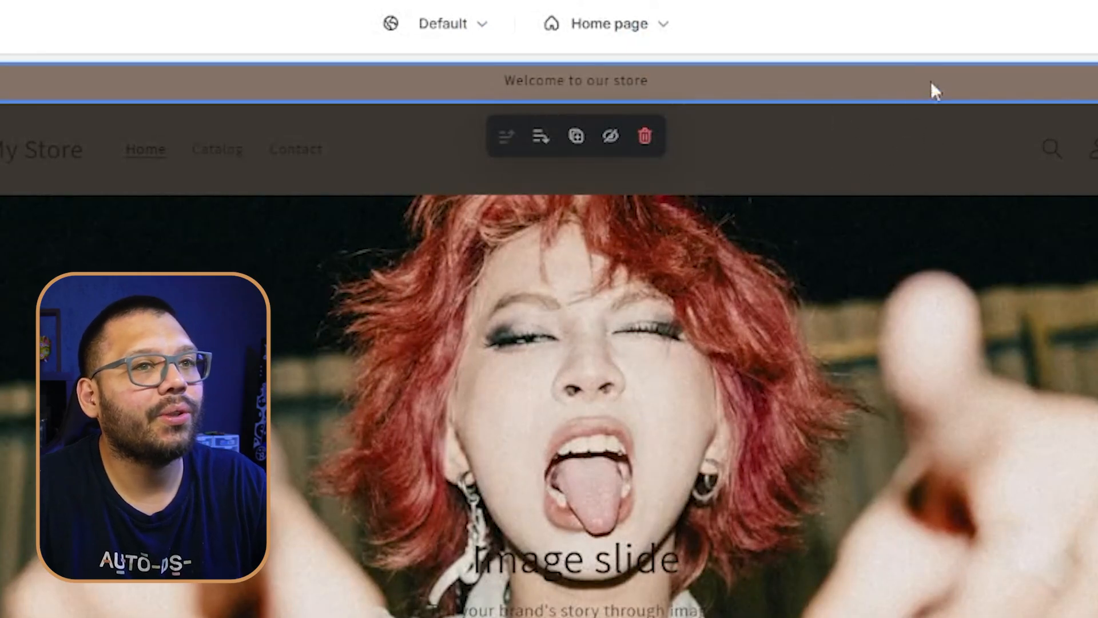
scroll(971, 464, down, 5)
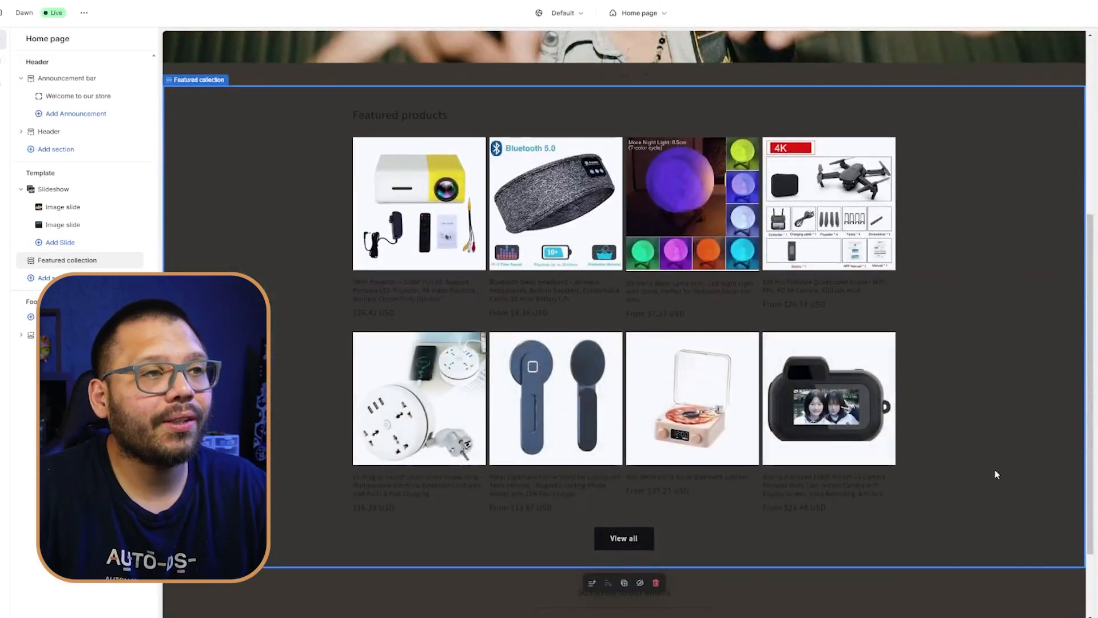
scroll(1029, 483, up, 5)
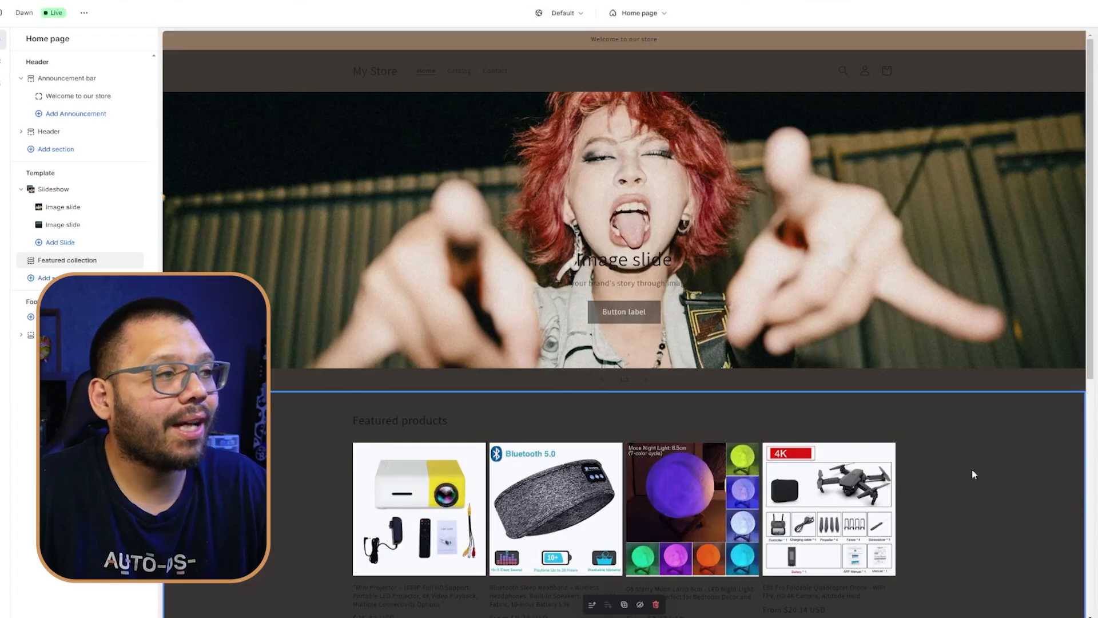
- Set the text color of color Scheme 1 to #FFFFFF and review the home page preview
scroll(466, 430, down, 5)
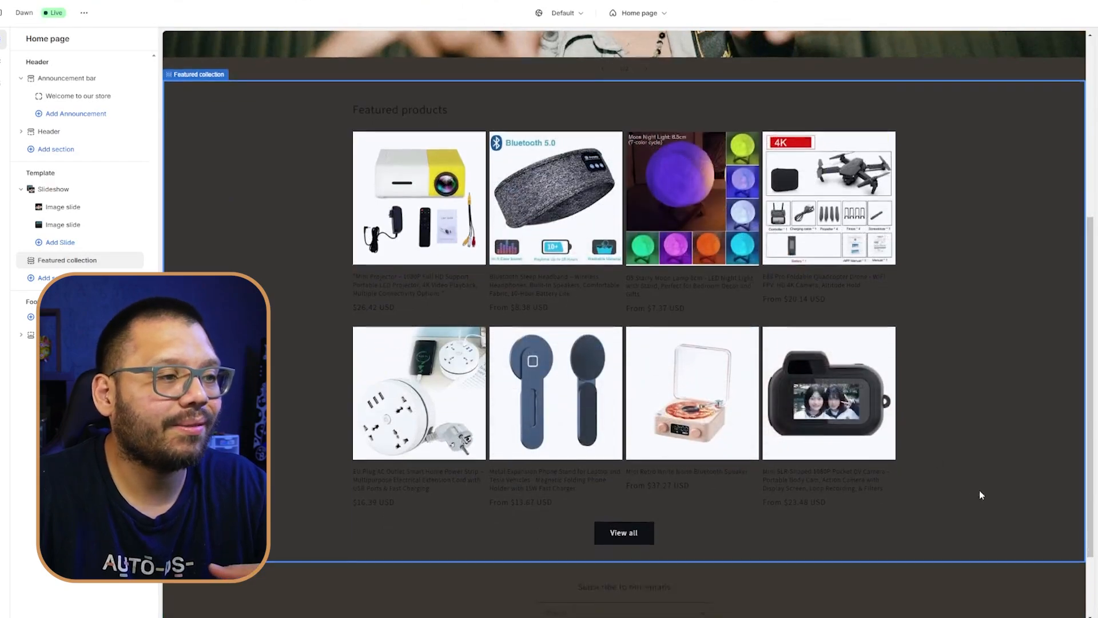
scroll(980, 490, down, 2)
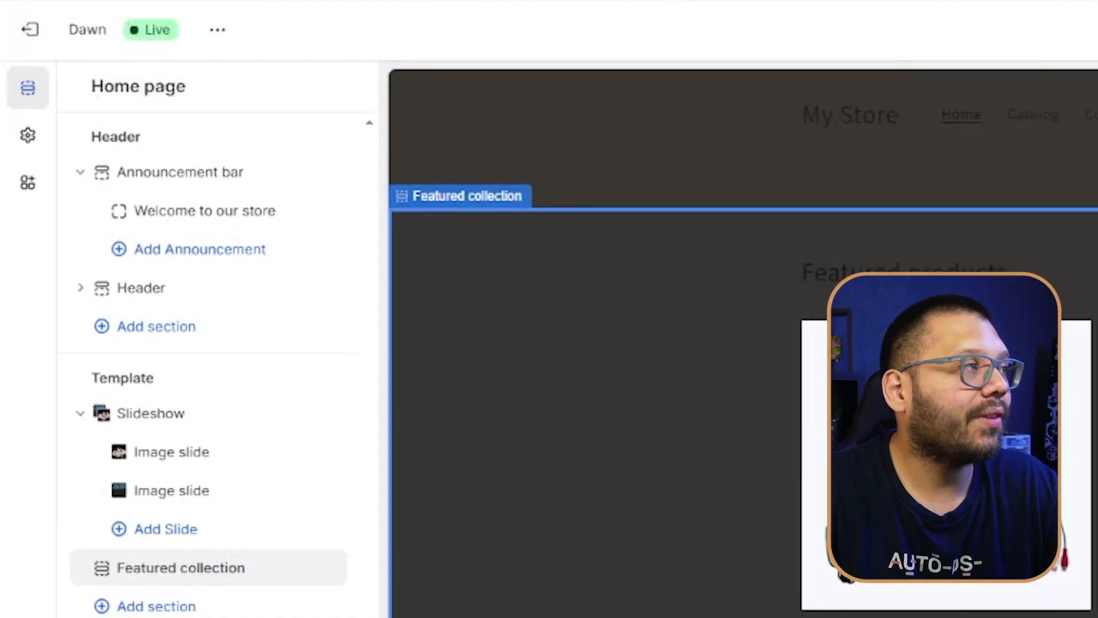
click(35, 135)
click(81, 97)
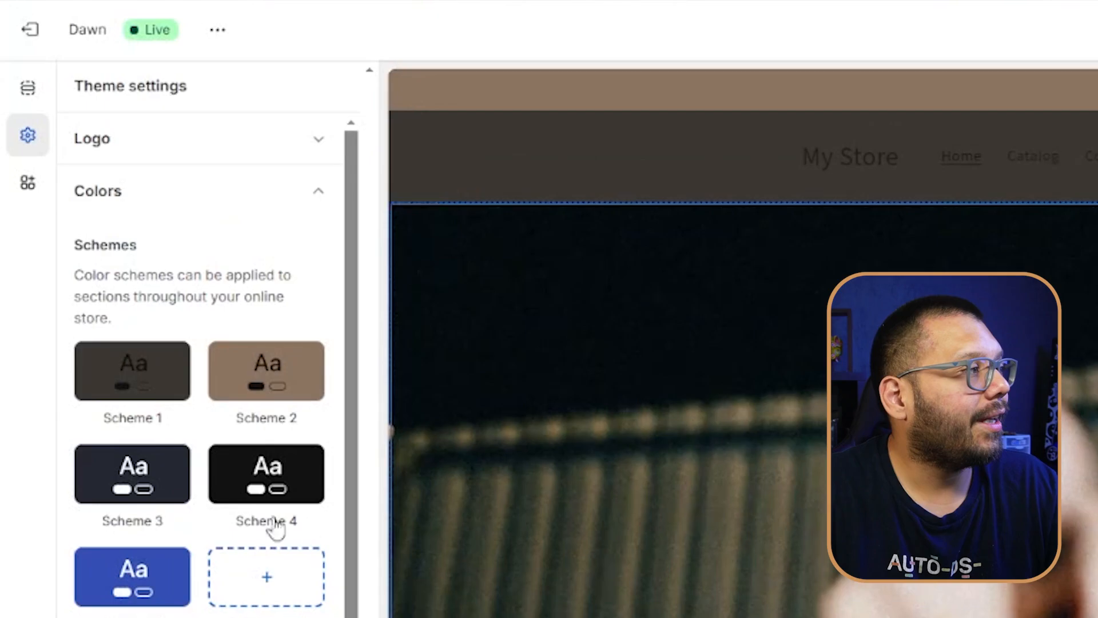
click(142, 390)
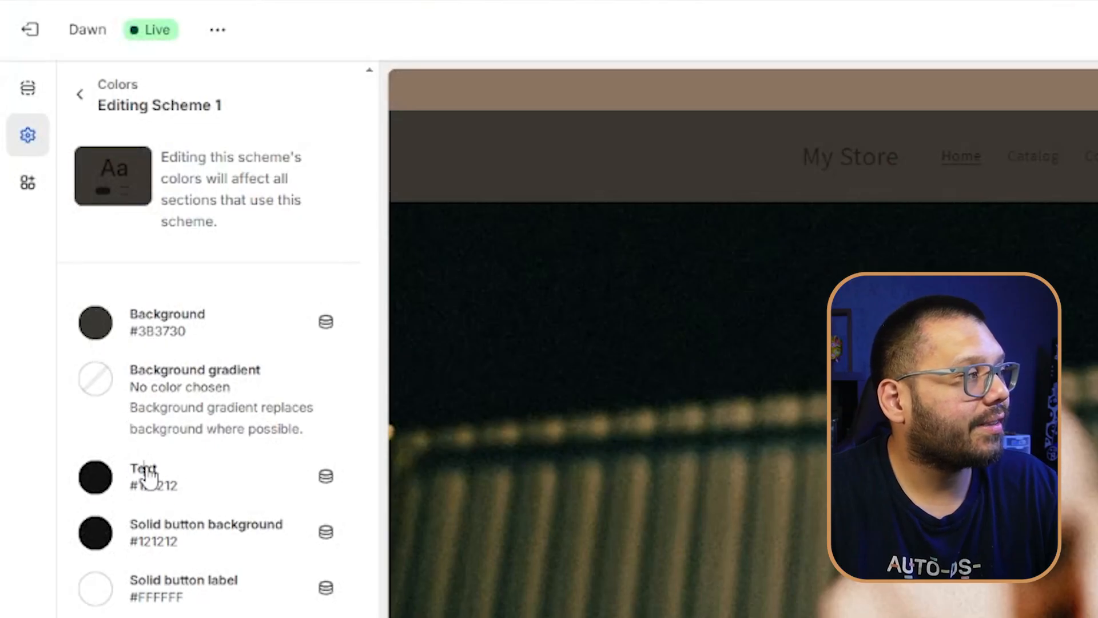
click(147, 481)
click(204, 395)
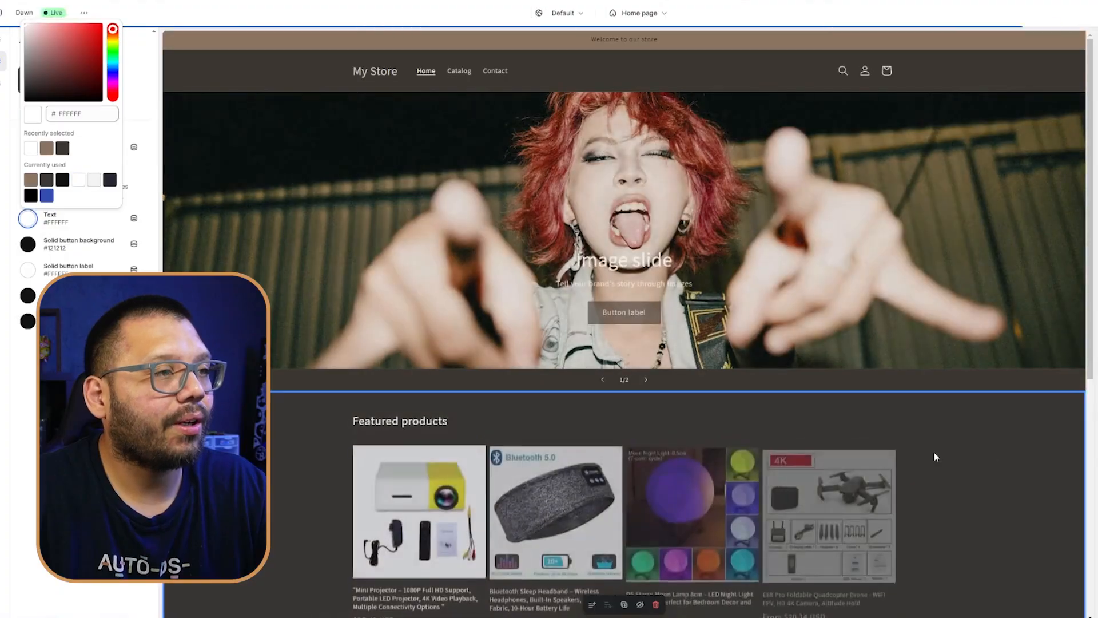
click(933, 456)
scroll(933, 454, down, 7)
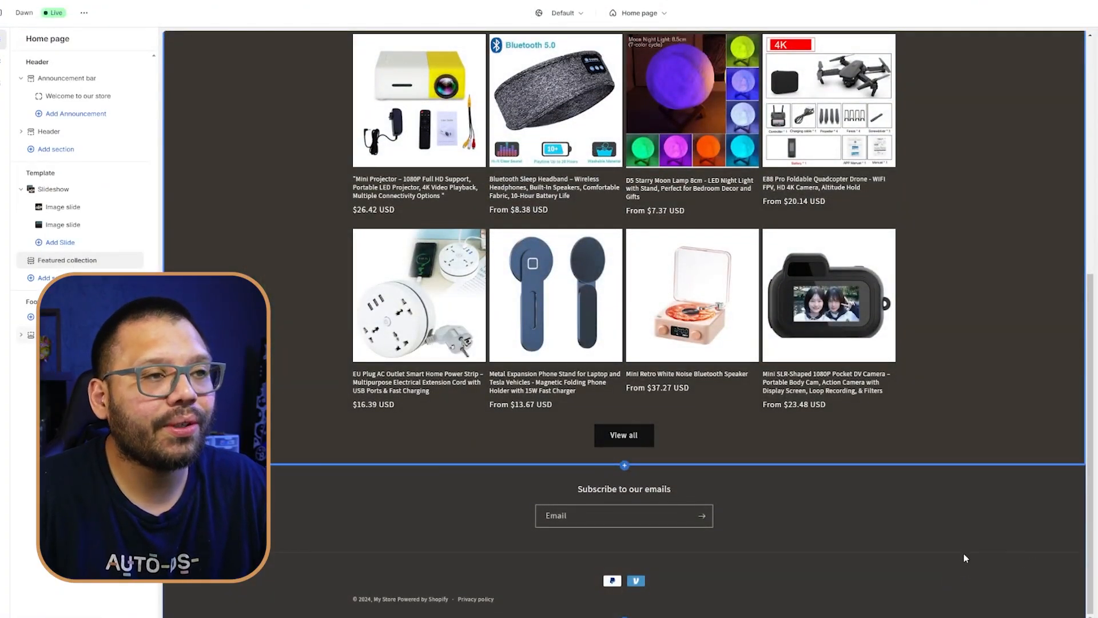
scroll(965, 558, up, 1)
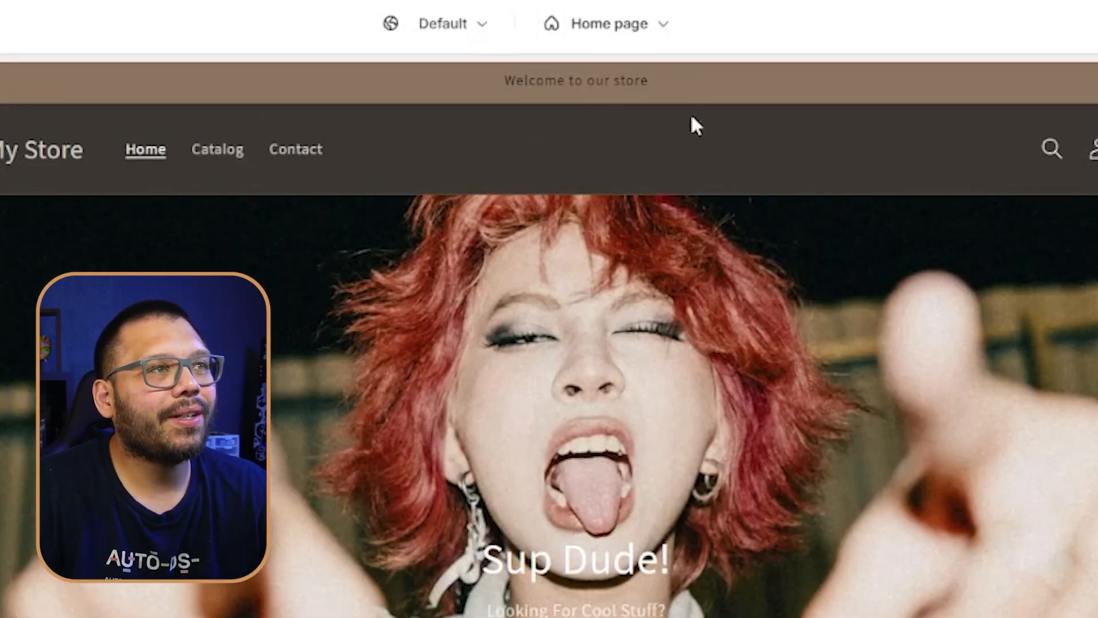
- Change the background of color Scheme 2, used by the announcement bar, to orange #FFA246 and check the preview
click(746, 84)
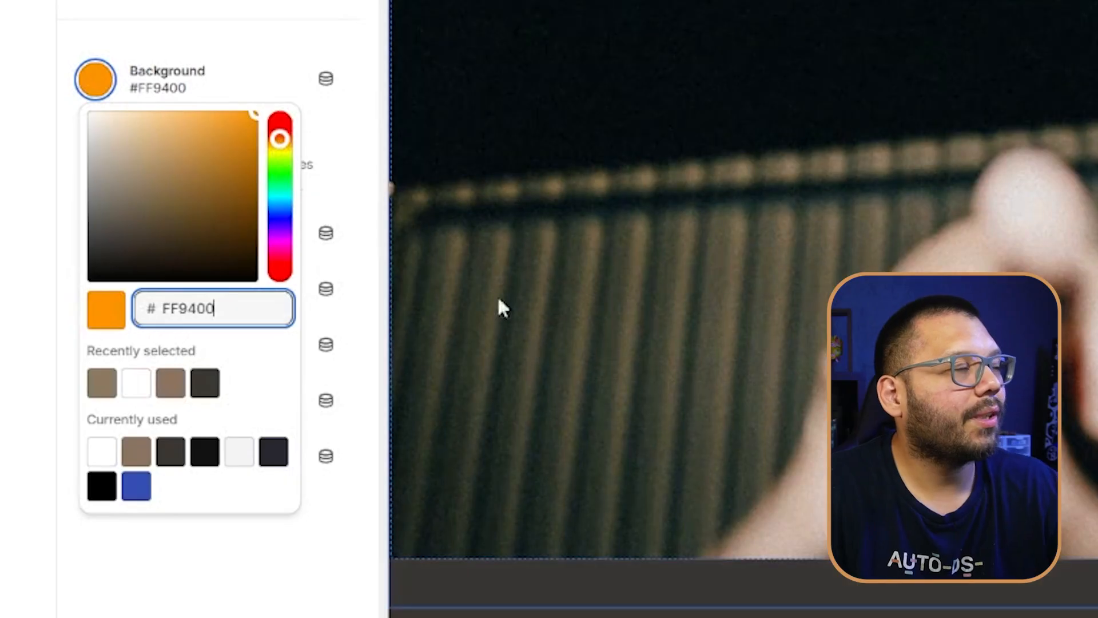
drag(255, 114, 277, 137)
click(280, 139)
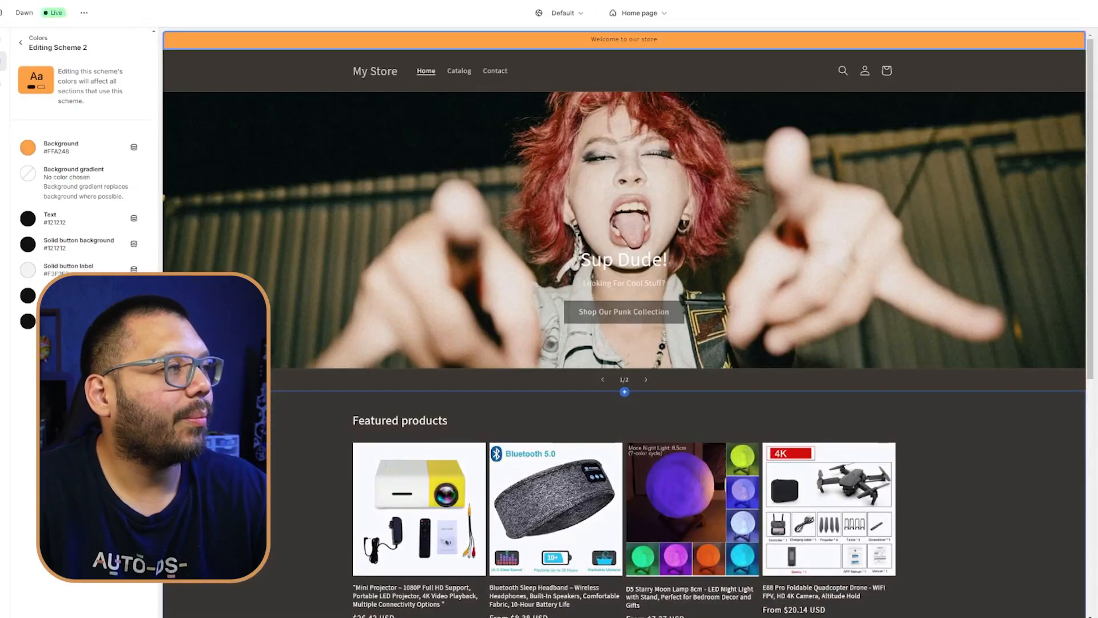
click(324, 395)
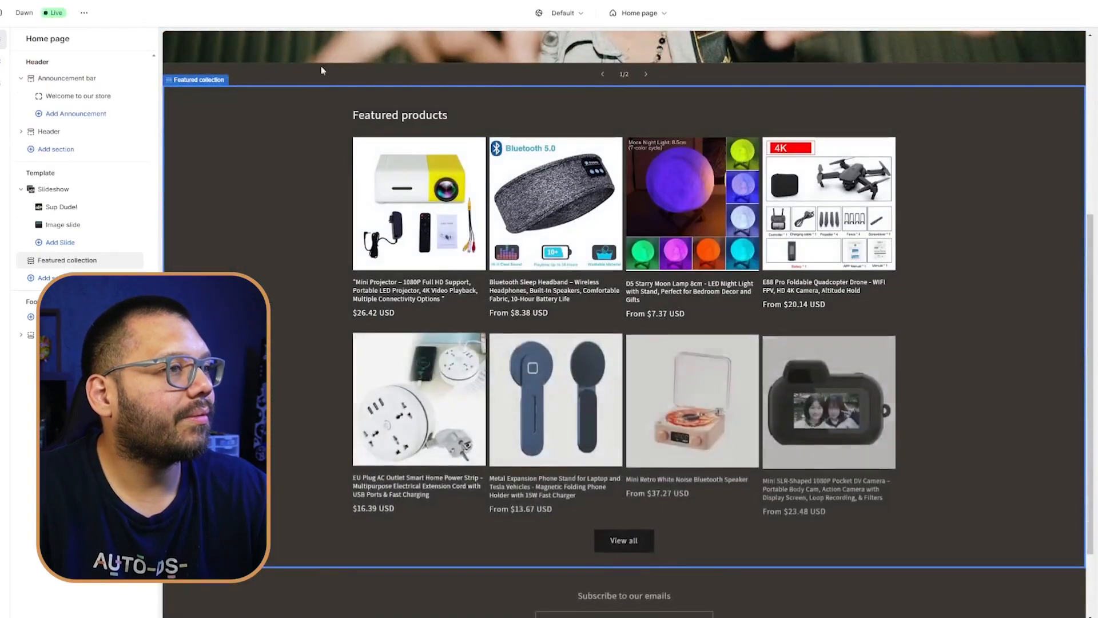
scroll(369, 381, up, 1)
scroll(369, 382, up, 5)
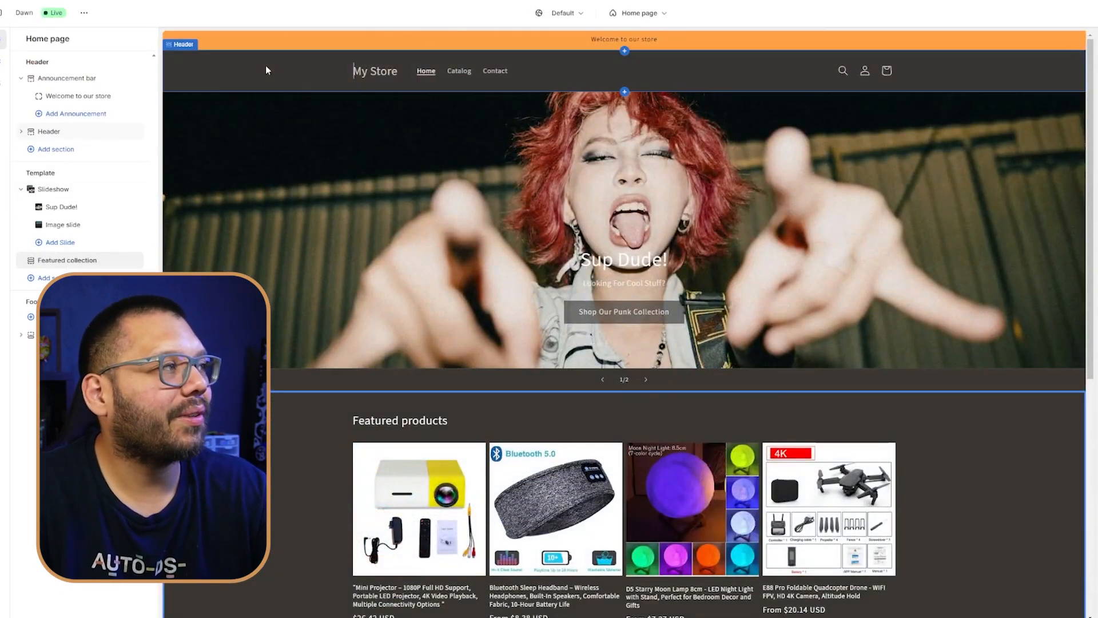
- Change the background of color Scheme 1, used by the header, to a neutral near-black gray
click(204, 89)
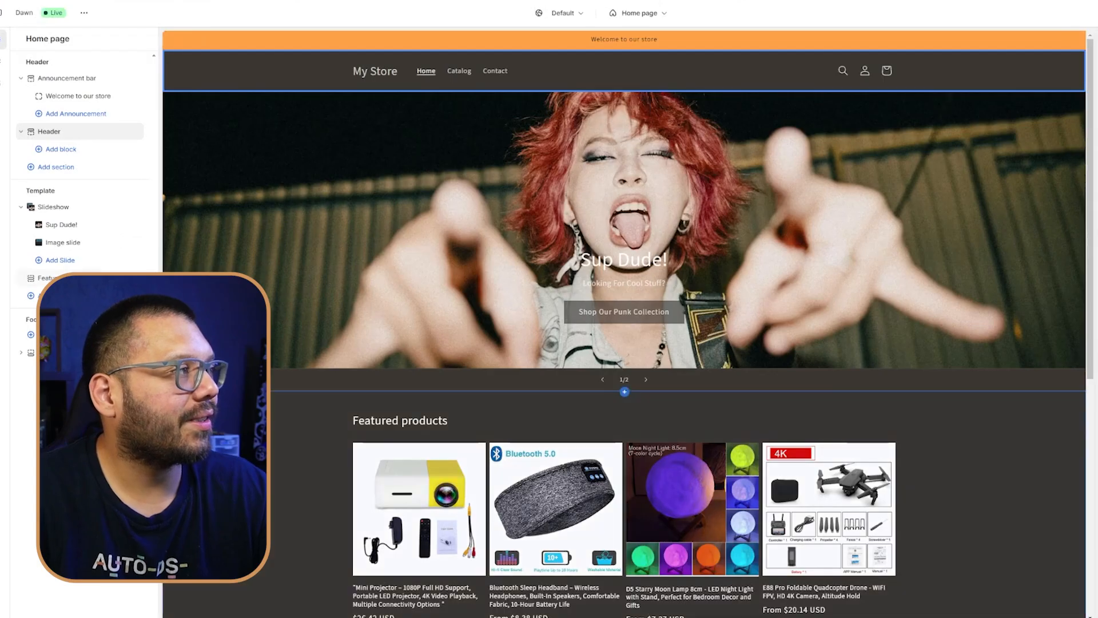
scroll(624, 323, down, 5)
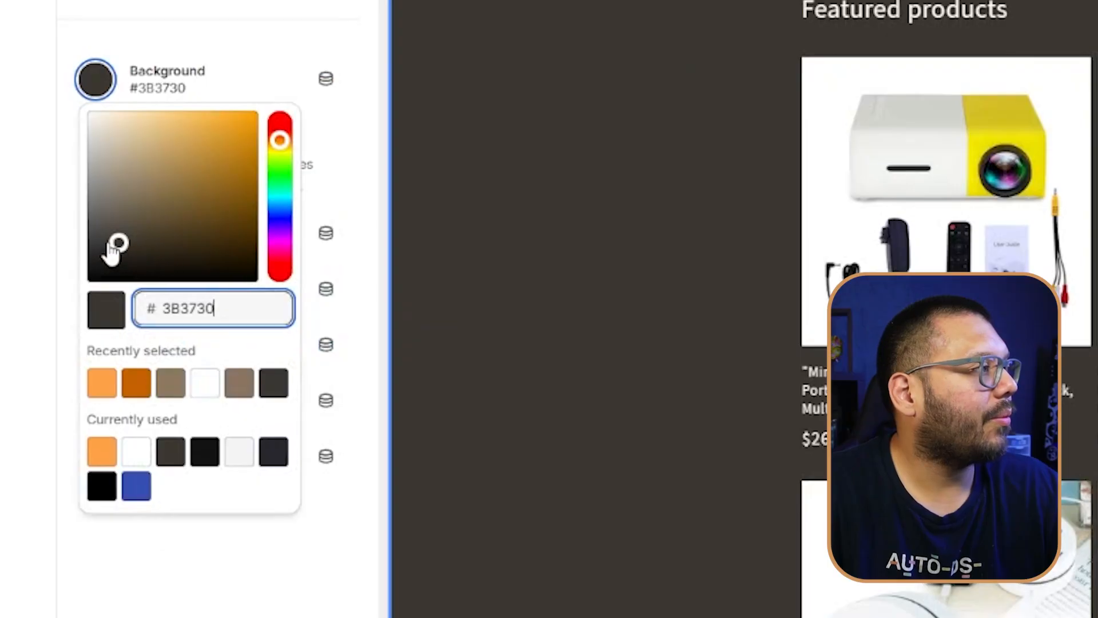
drag(112, 245, 69, 266)
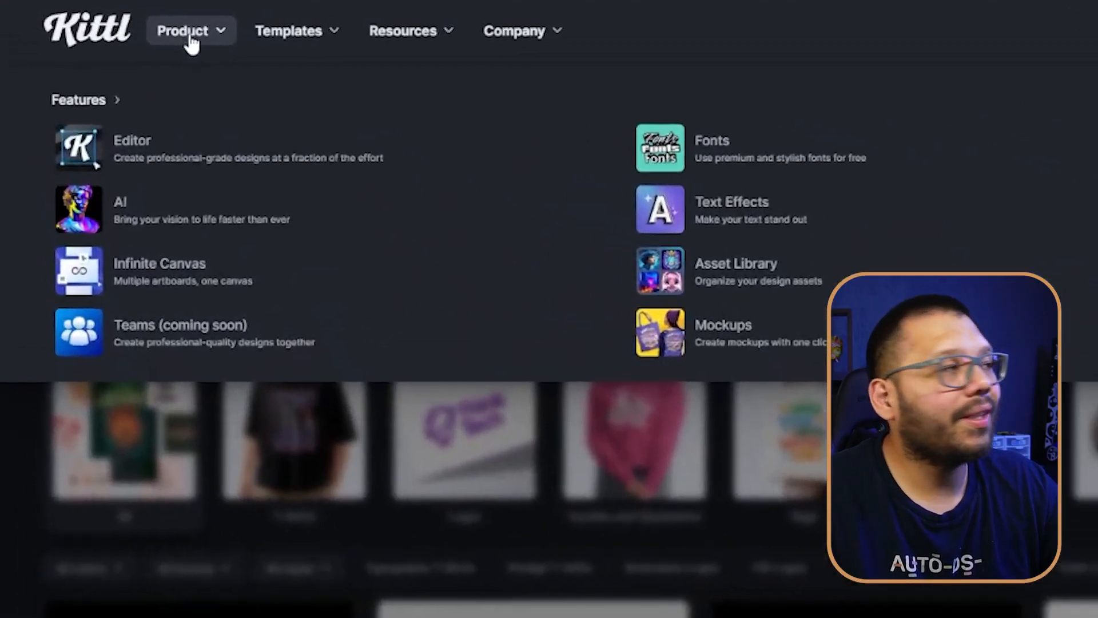
- In Kittl's AI image generator, enter the prompt "A hand throwing up the punk rock sign wearing a spike bracelet with the text "Punk Rock Central""
click(129, 218)
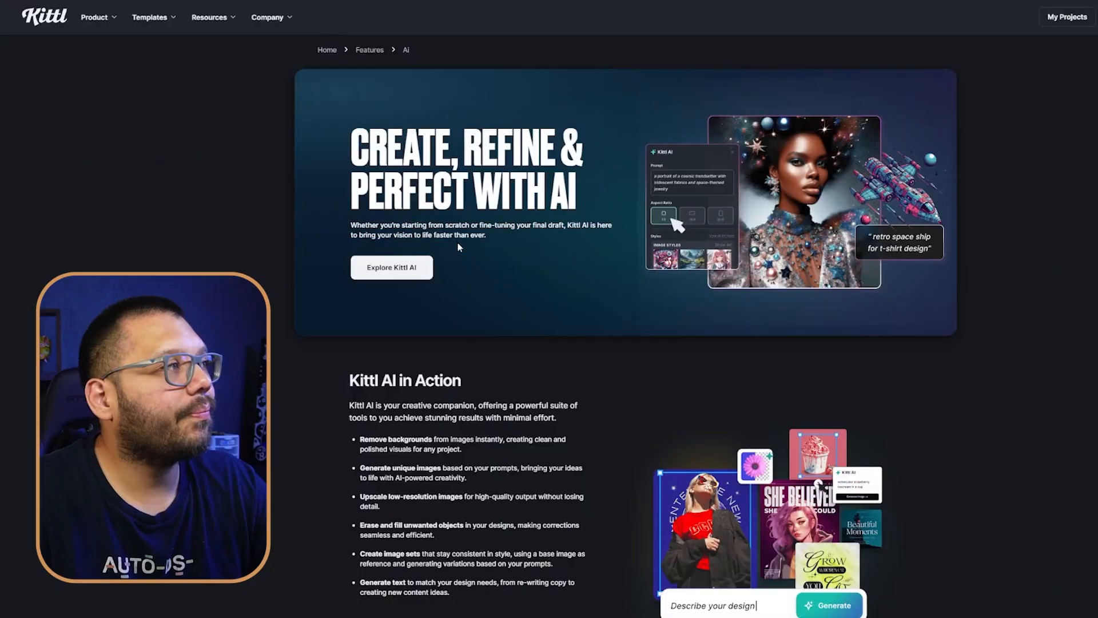
click(403, 273)
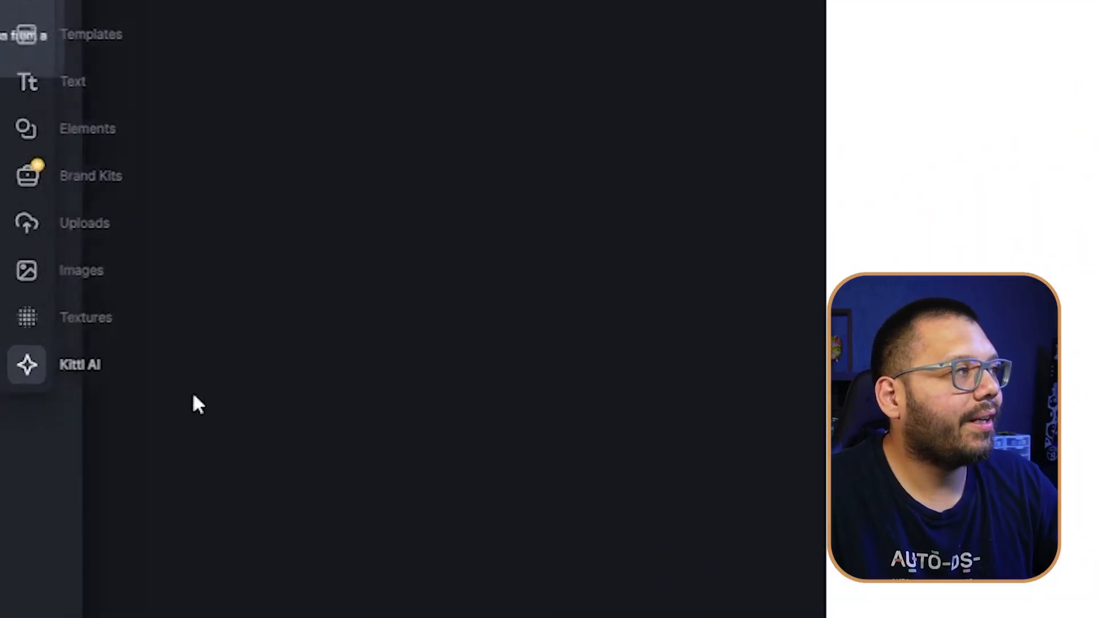
click(235, 277)
click(281, 215)
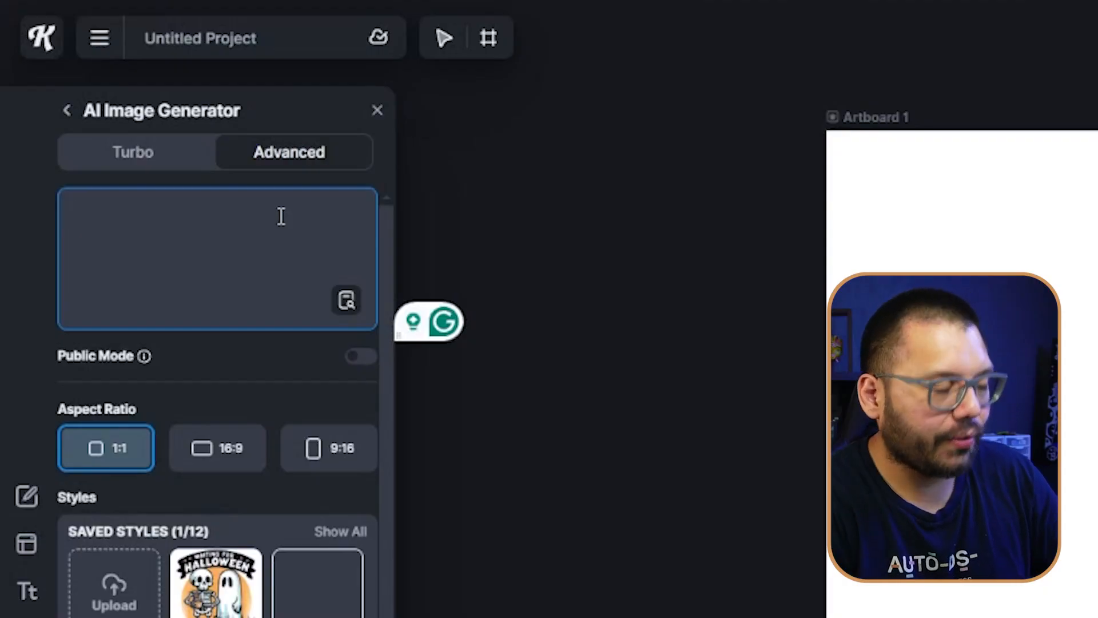
text(A hand throwing up the punk rock sign wearing a spike bracelet with the text "Punk Rock Central")
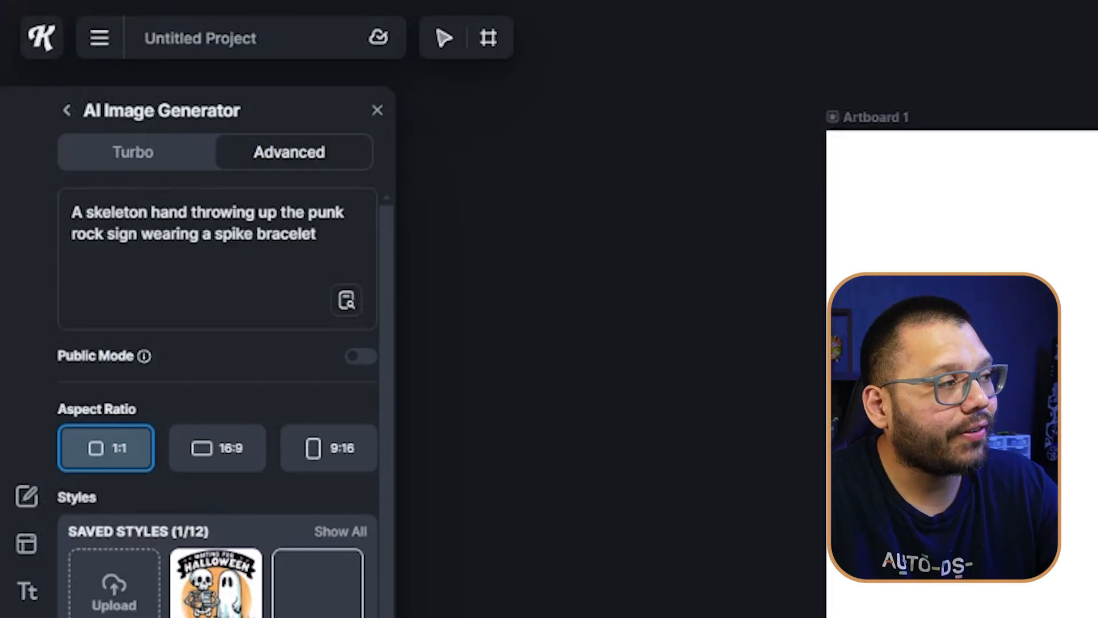
- Try generating the image in the T-Shirt Graphic clipart style and delete the result from the artboard
scroll(306, 366, down, 5)
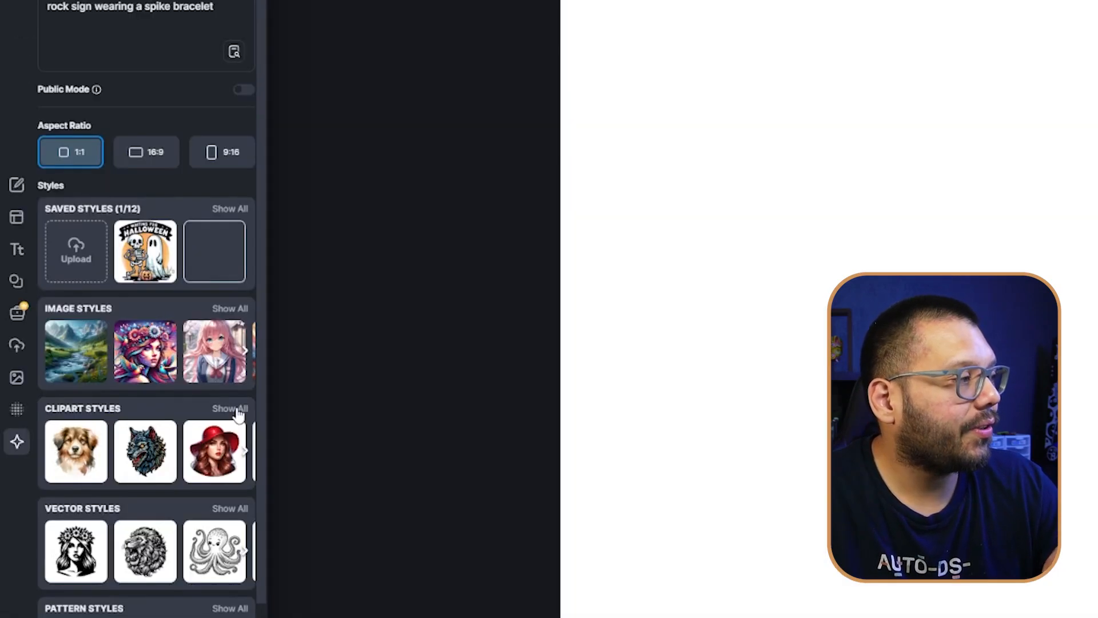
click(340, 163)
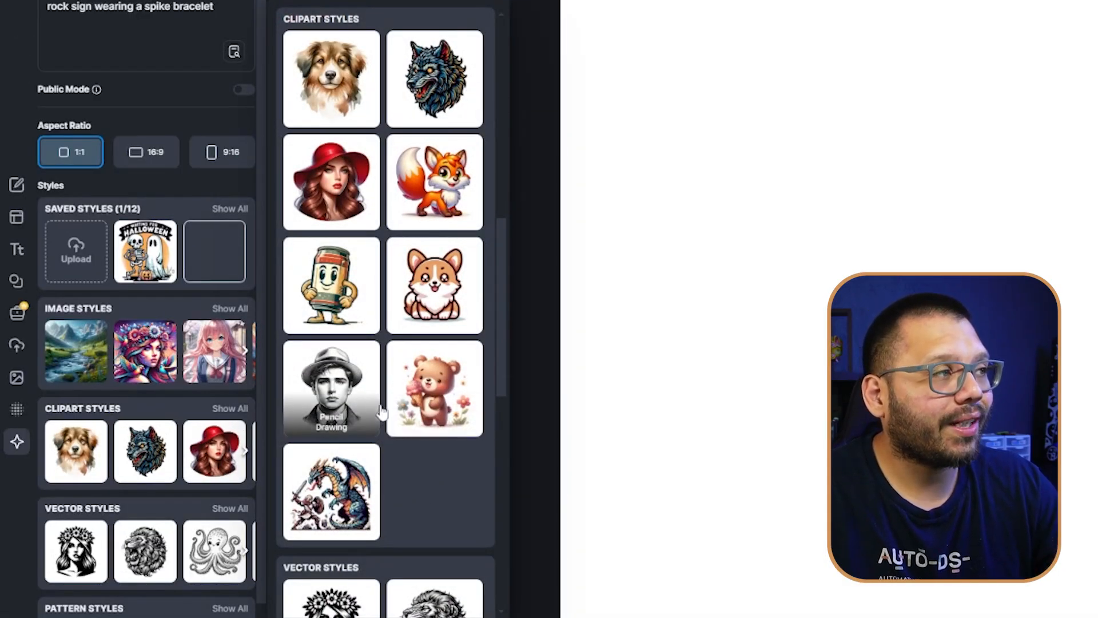
click(440, 80)
click(257, 564)
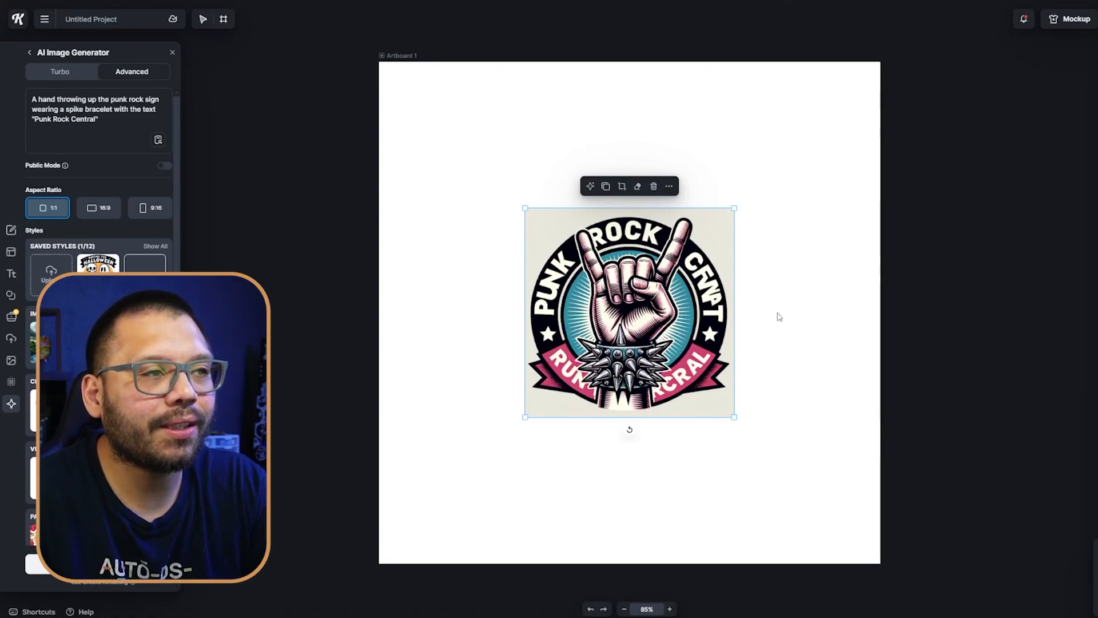
key(Delete)
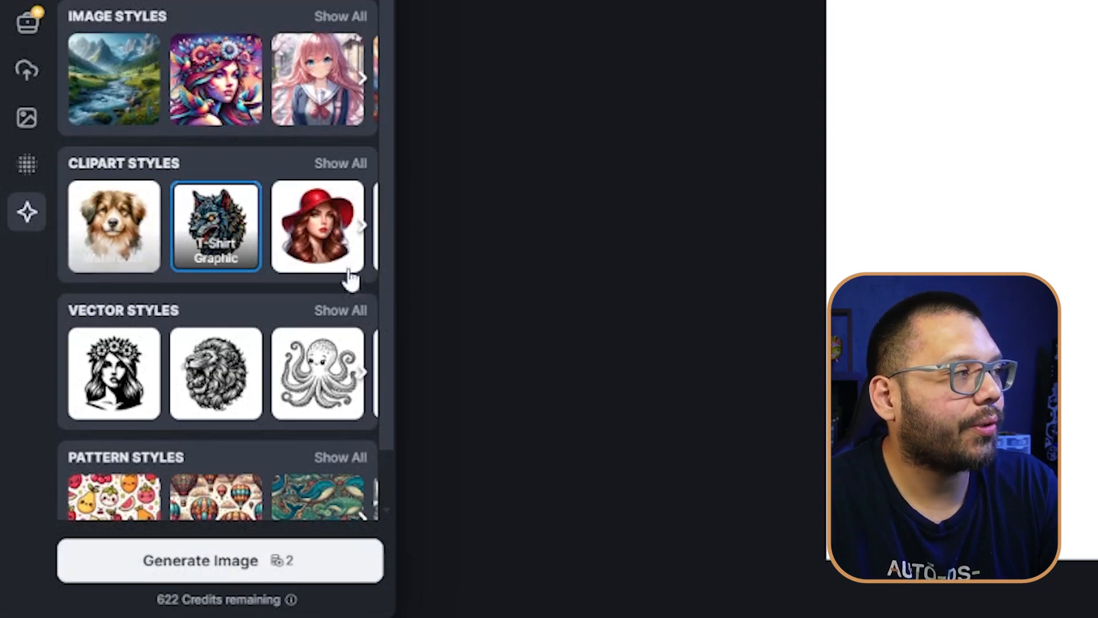
- Generate the image in the clipart style showing the woman with a red hat and enlarge it to fill the artboard
click(309, 241)
click(228, 562)
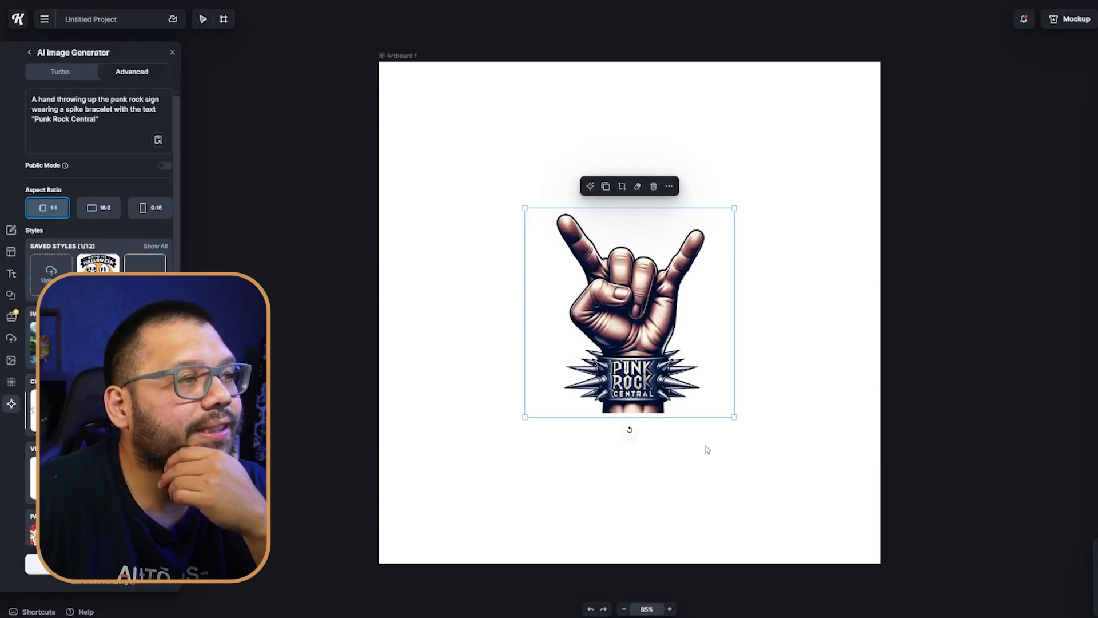
drag(732, 415, 924, 544)
drag(755, 389, 672, 303)
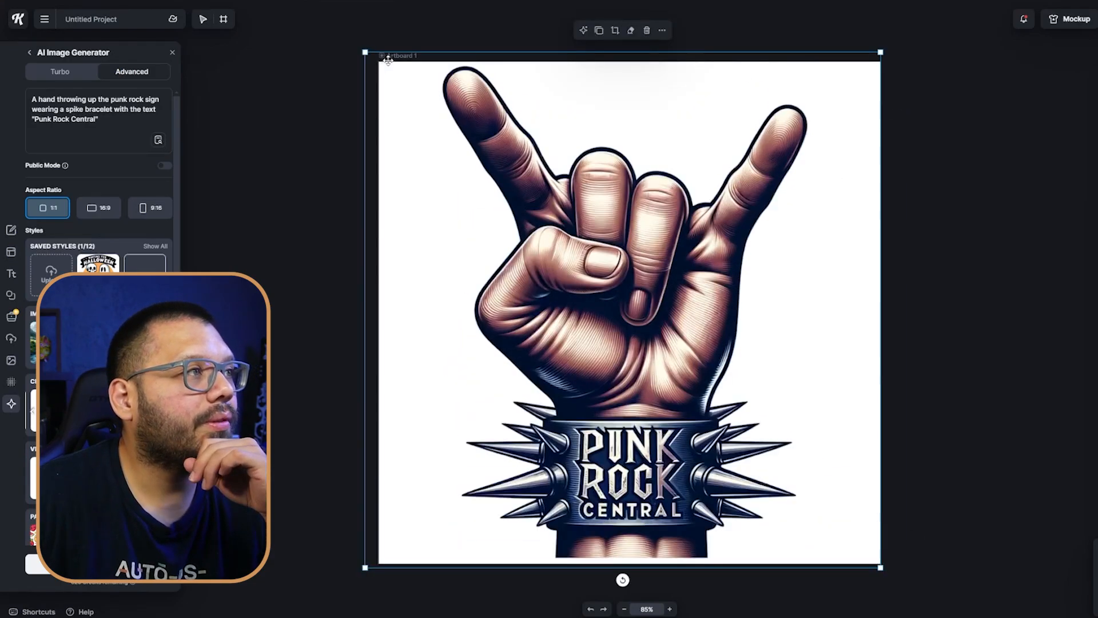
- Remove the background of the generated hand image with the AI Background Remover
click(392, 38)
click(387, 55)
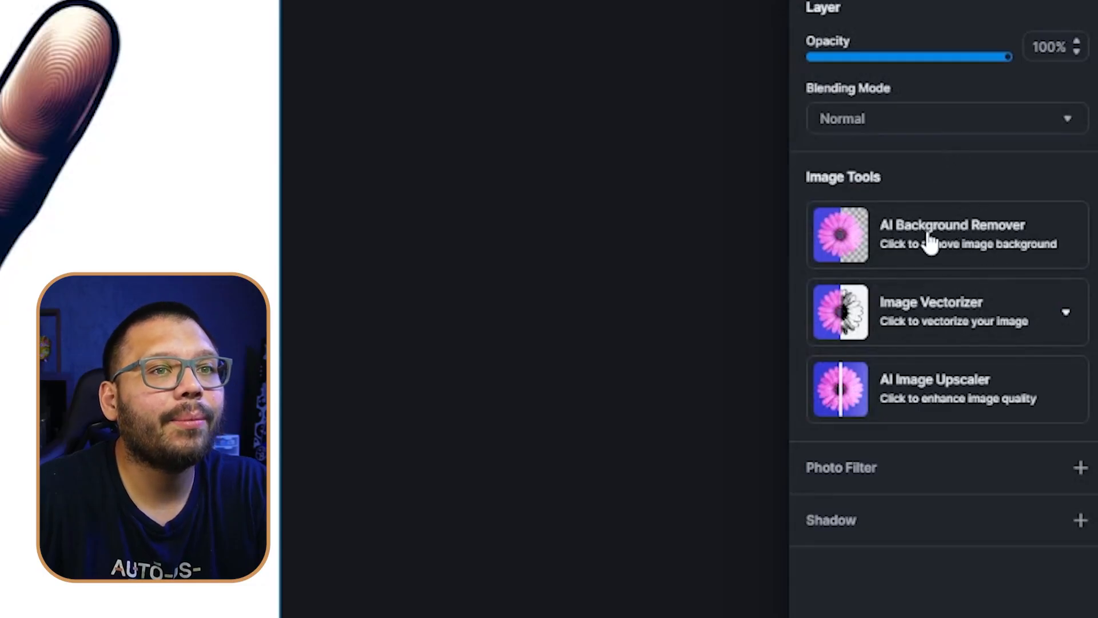
click(930, 240)
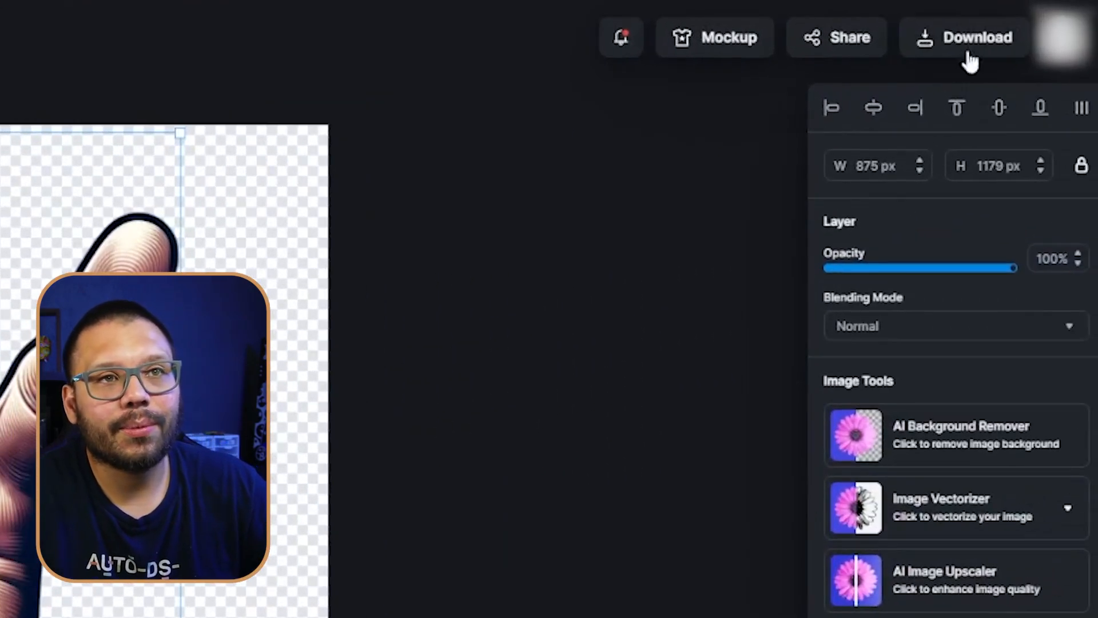
- Download Artboard 1 as a PNG at 5 by 5 inches with a resolution of 300
click(979, 38)
double_click(906, 387)
text(300)
key(Return)
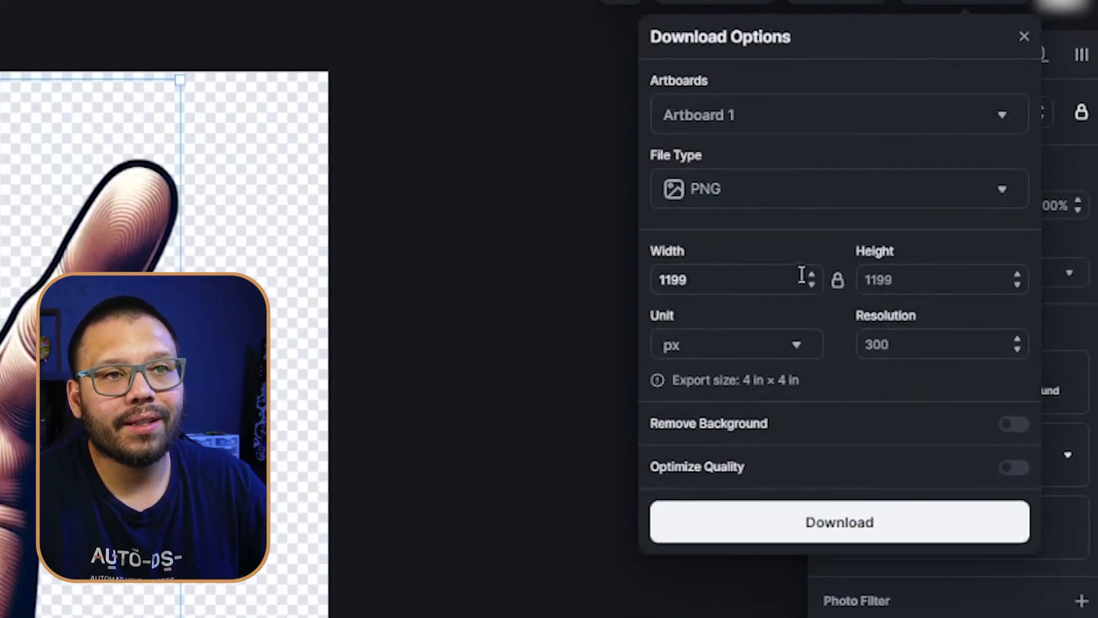
click(799, 358)
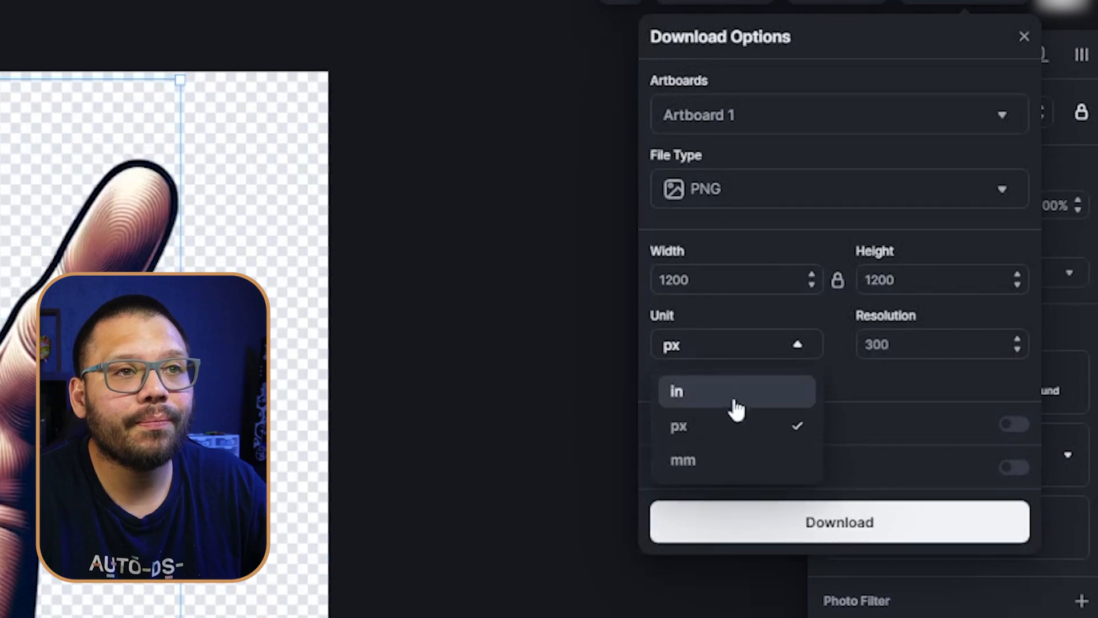
click(735, 391)
drag(704, 280, 692, 273)
text(5)
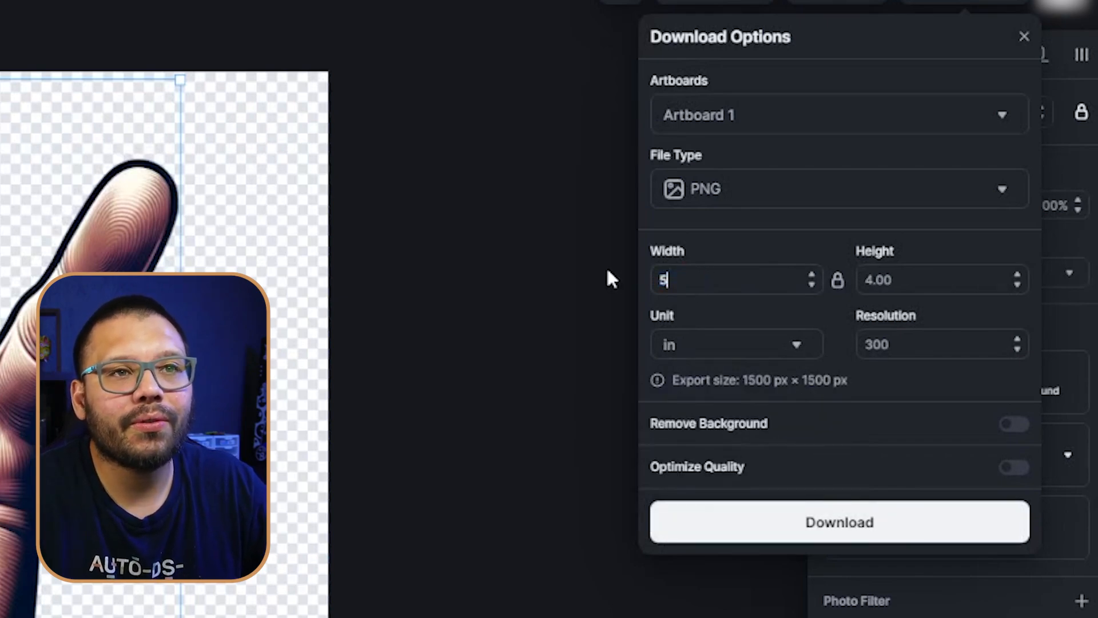
click(917, 394)
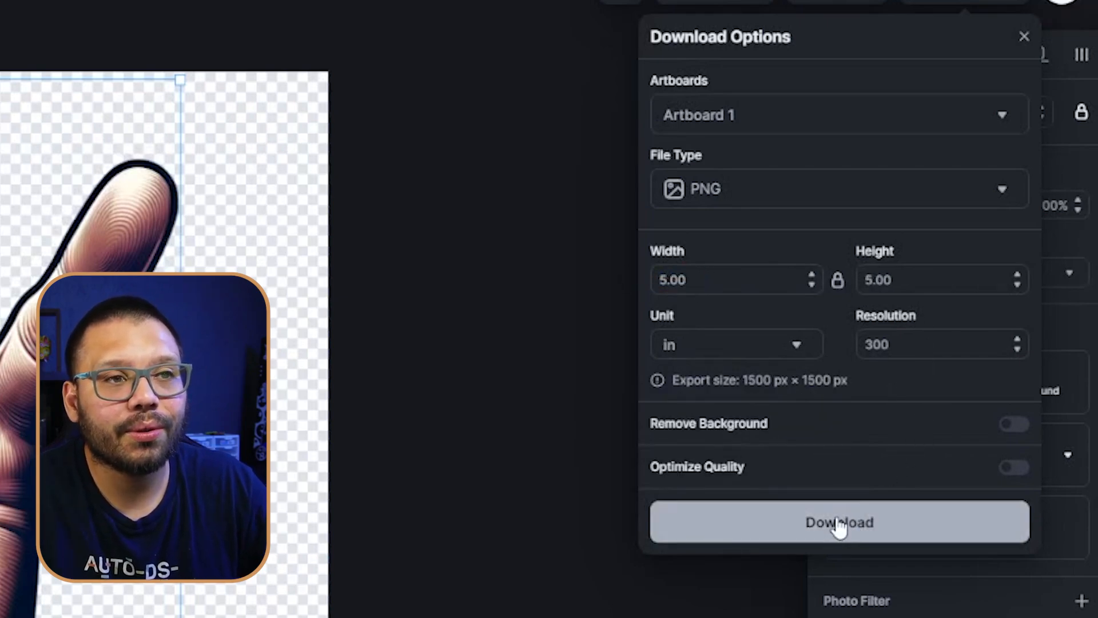
click(824, 532)
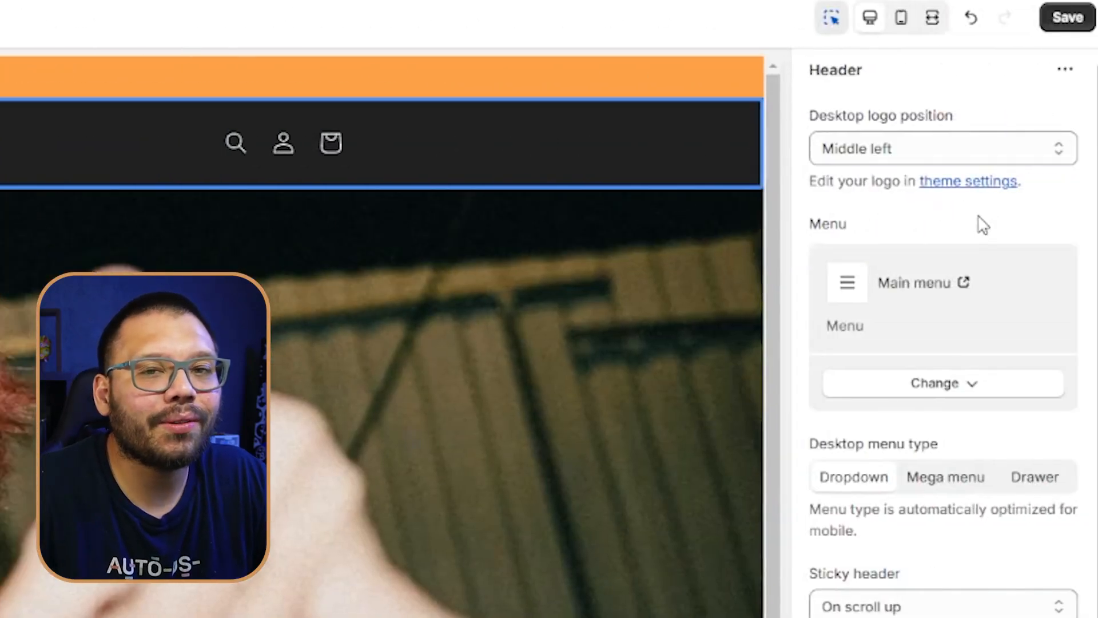
- Switch to the Shopify theme editor, set the uploaded Untitled_Project_12 PNG as the store logo and reduce its desktop width
click(938, 184)
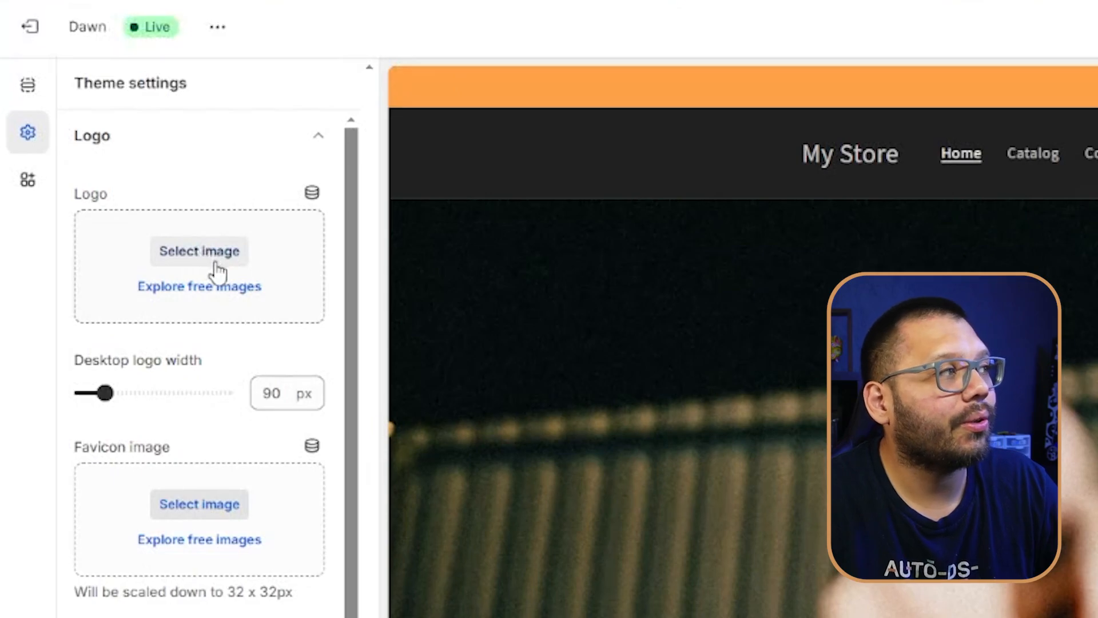
click(212, 258)
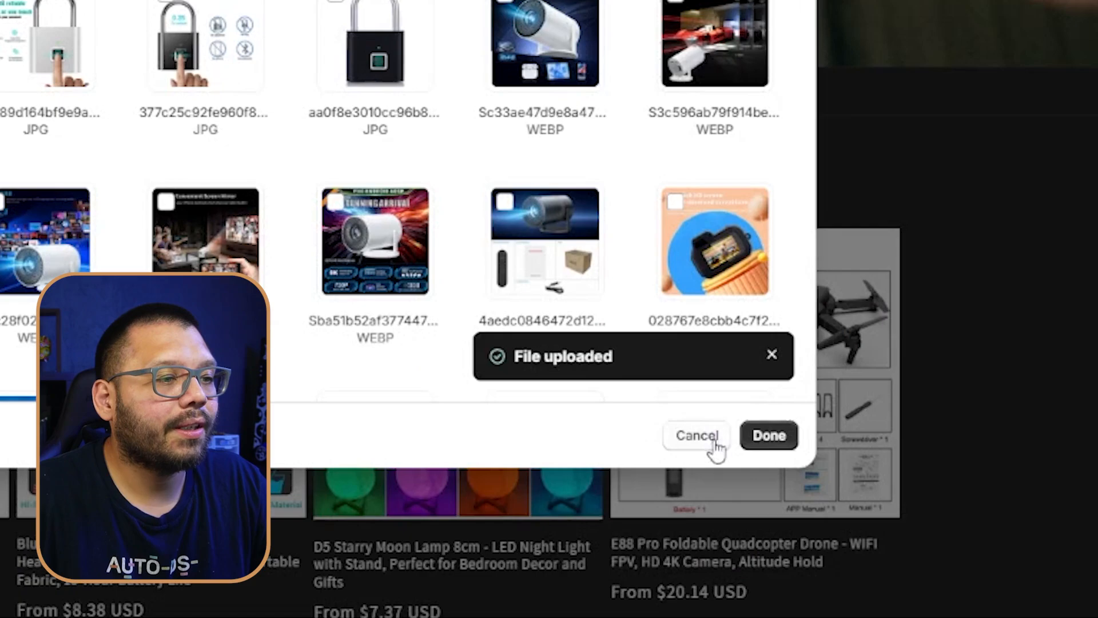
click(850, 537)
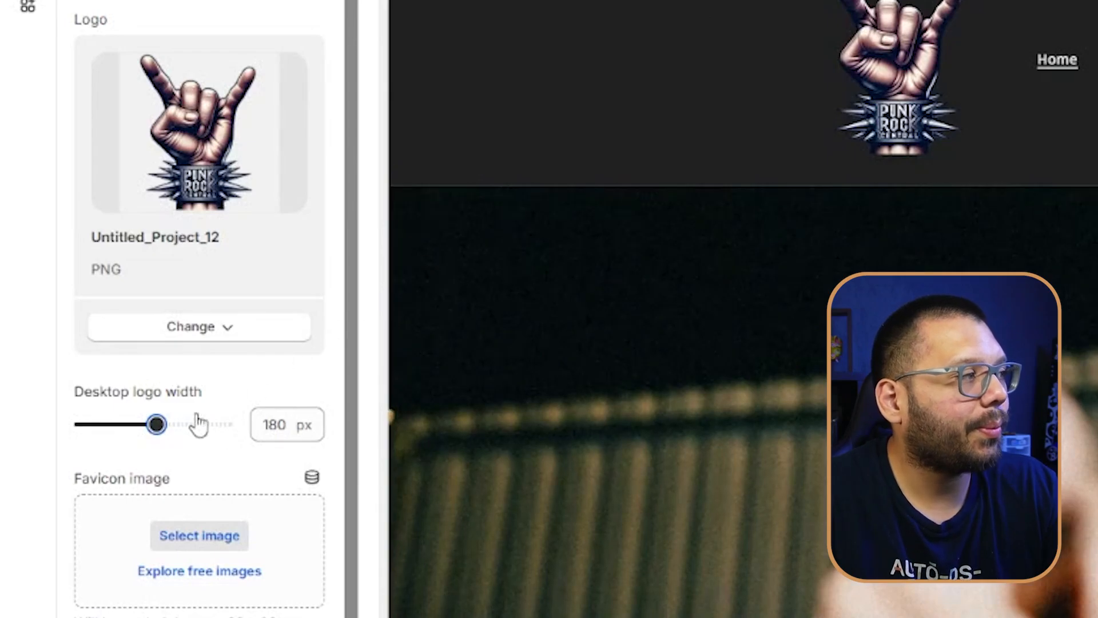
drag(196, 421, 108, 414)
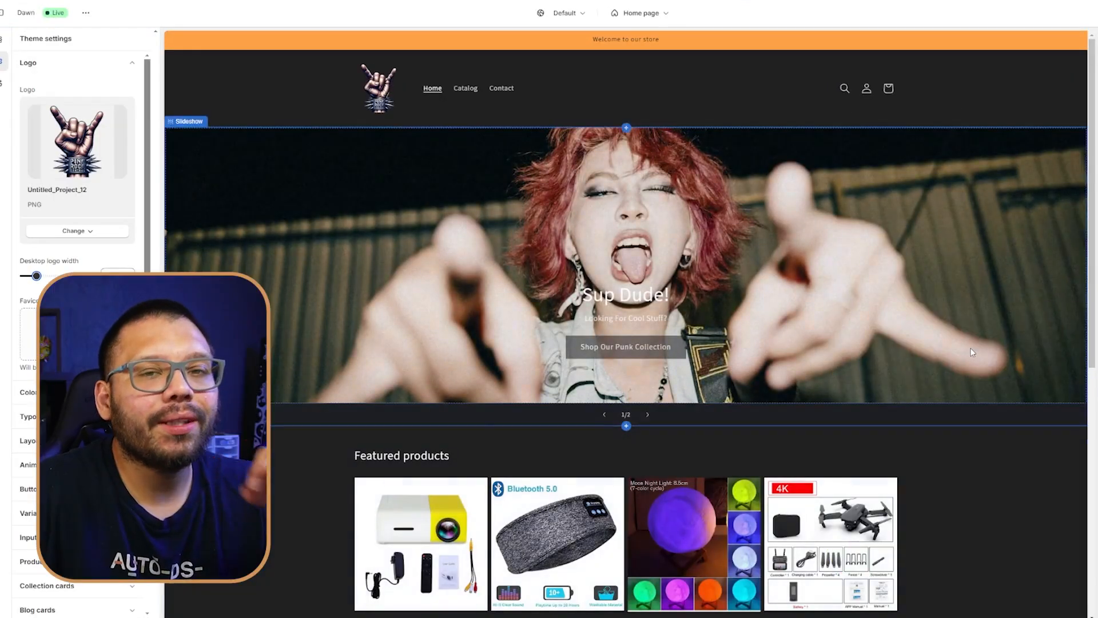
- Darken the Sup Dude! slide by increasing its image overlay opacity
click(893, 322)
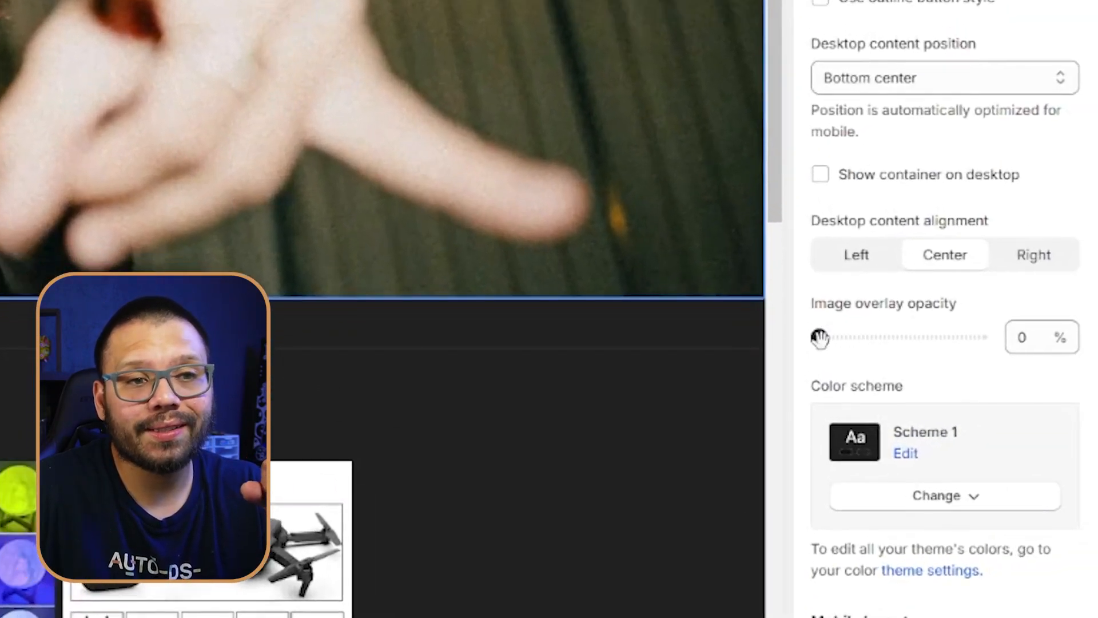
drag(852, 338, 882, 338)
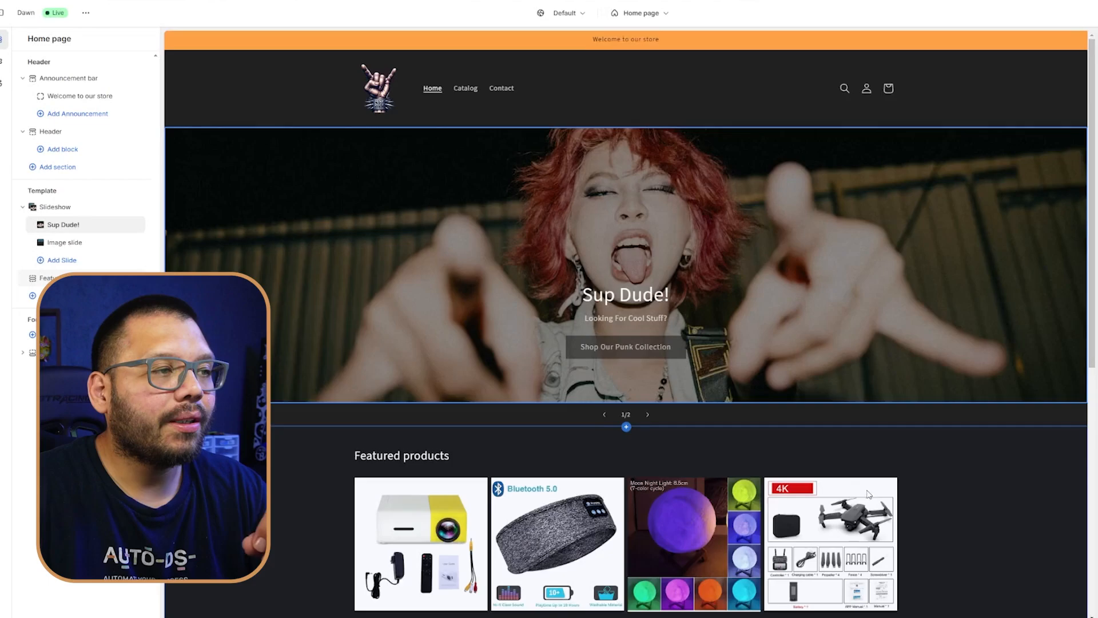
- Try Scheme 2 as the footer's color scheme and set it back to Scheme 1
scroll(855, 498, down, 5)
scroll(858, 502, down, 2)
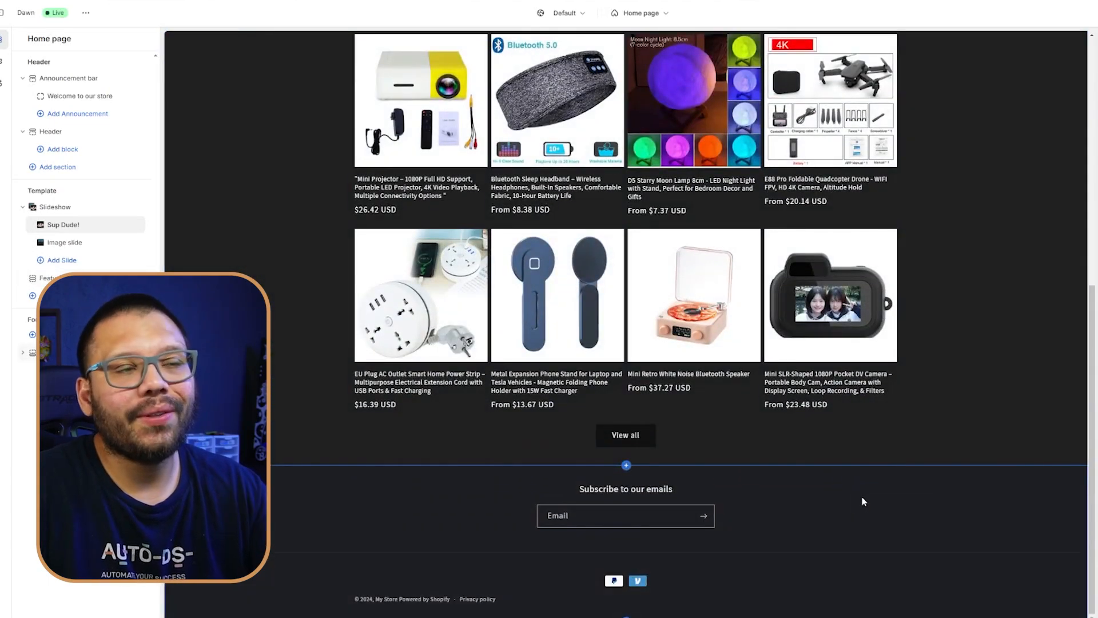
scroll(896, 498, up, 8)
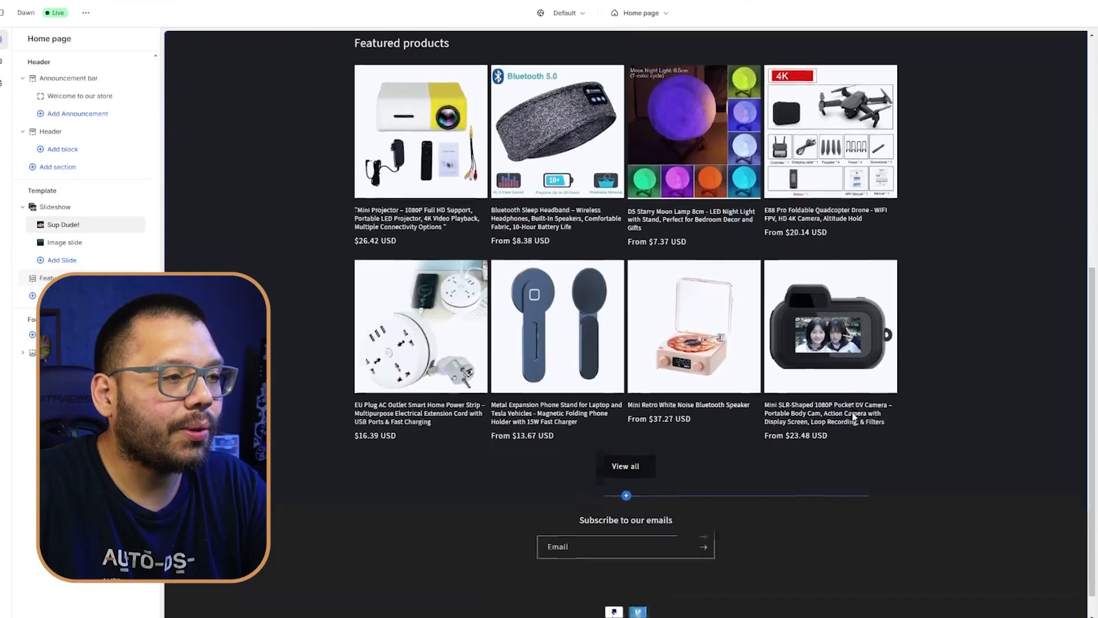
scroll(815, 508, down, 1)
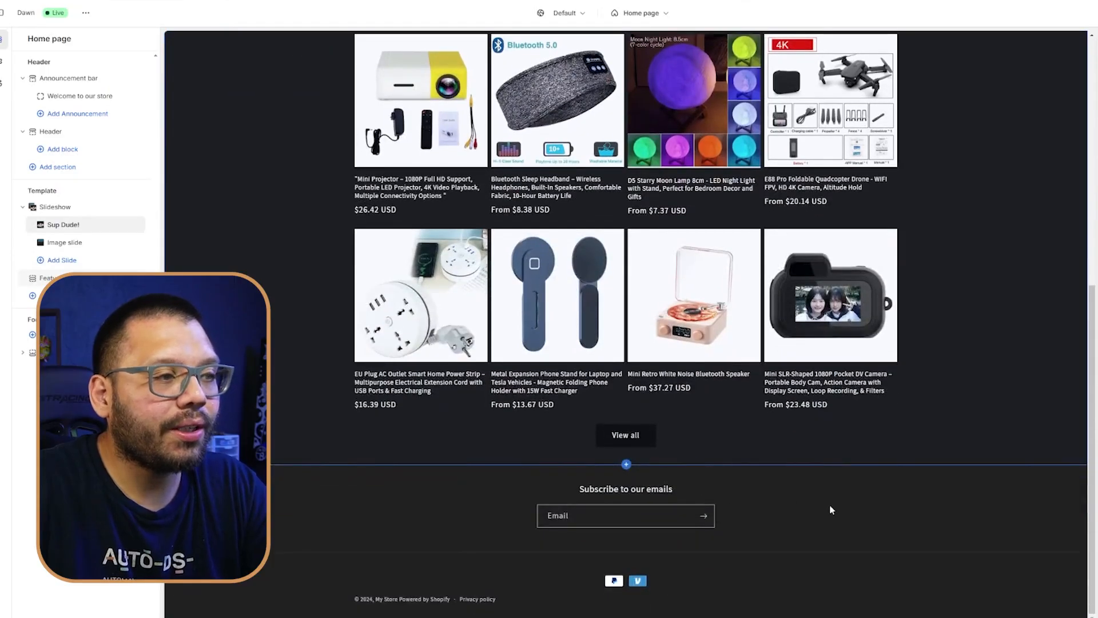
scroll(825, 511, down, 1)
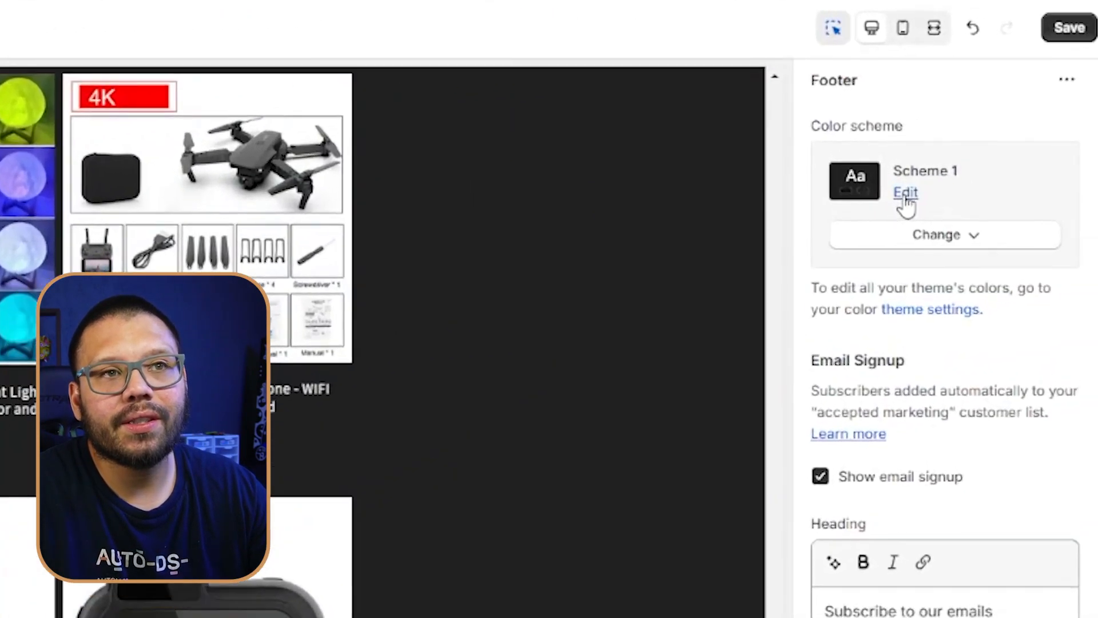
click(902, 194)
click(1074, 86)
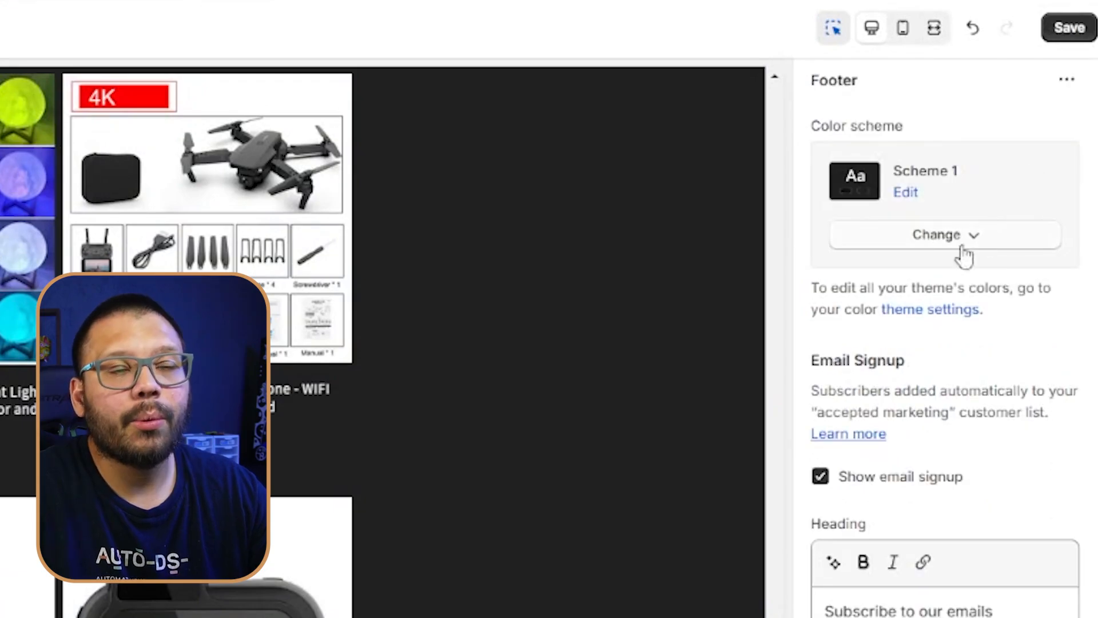
click(953, 237)
click(952, 339)
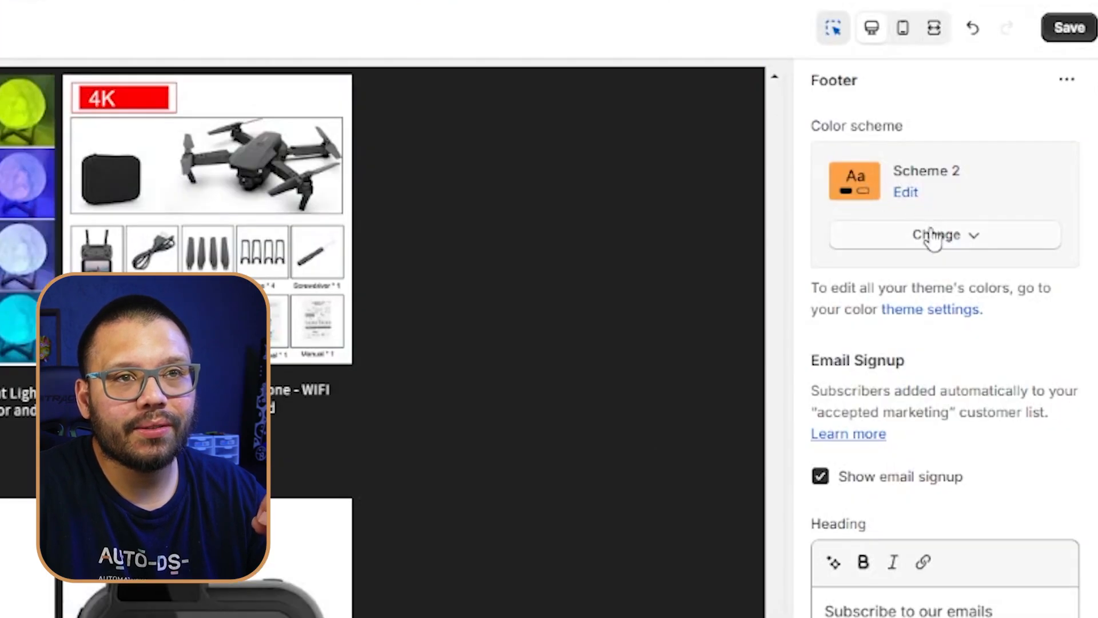
click(932, 240)
click(902, 287)
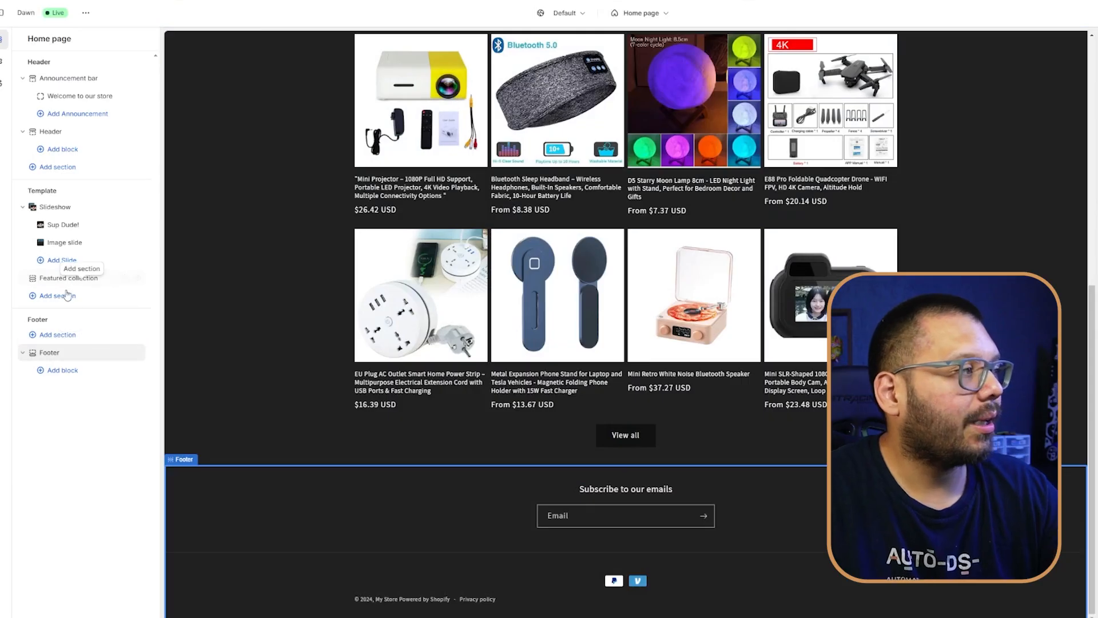
- Add an Email signup section below the featured collection and hide the footer's own email signup
click(67, 295)
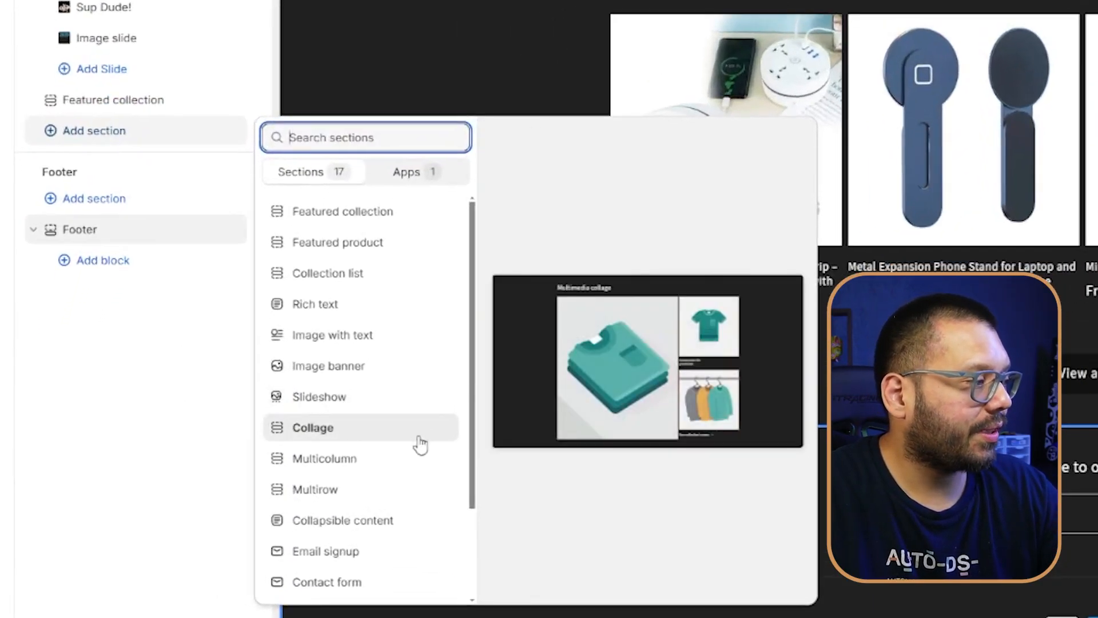
click(351, 552)
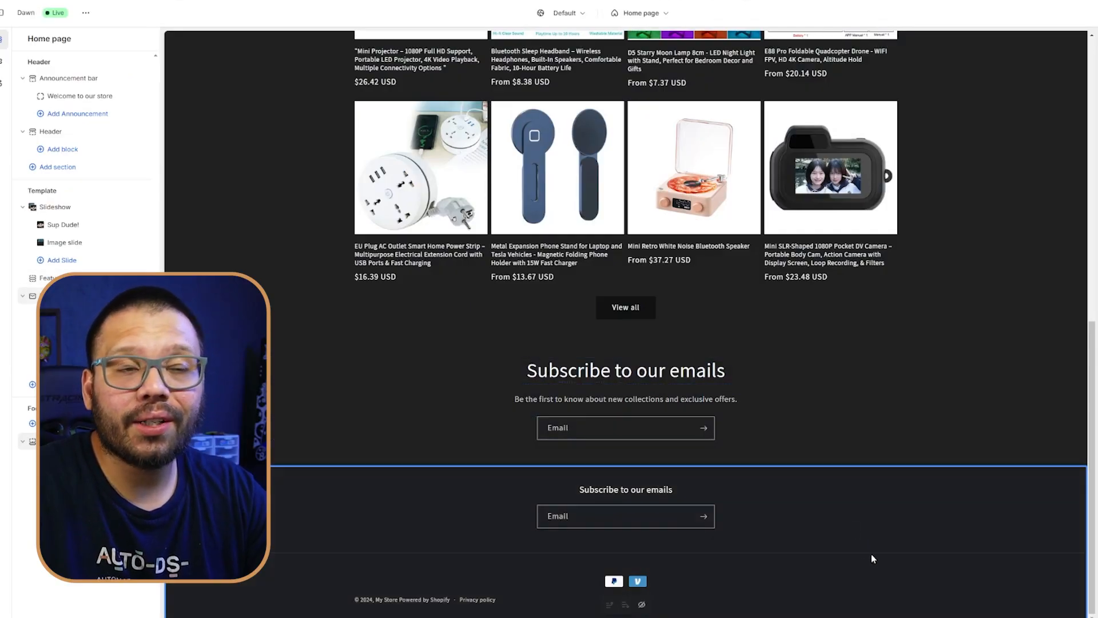
click(952, 563)
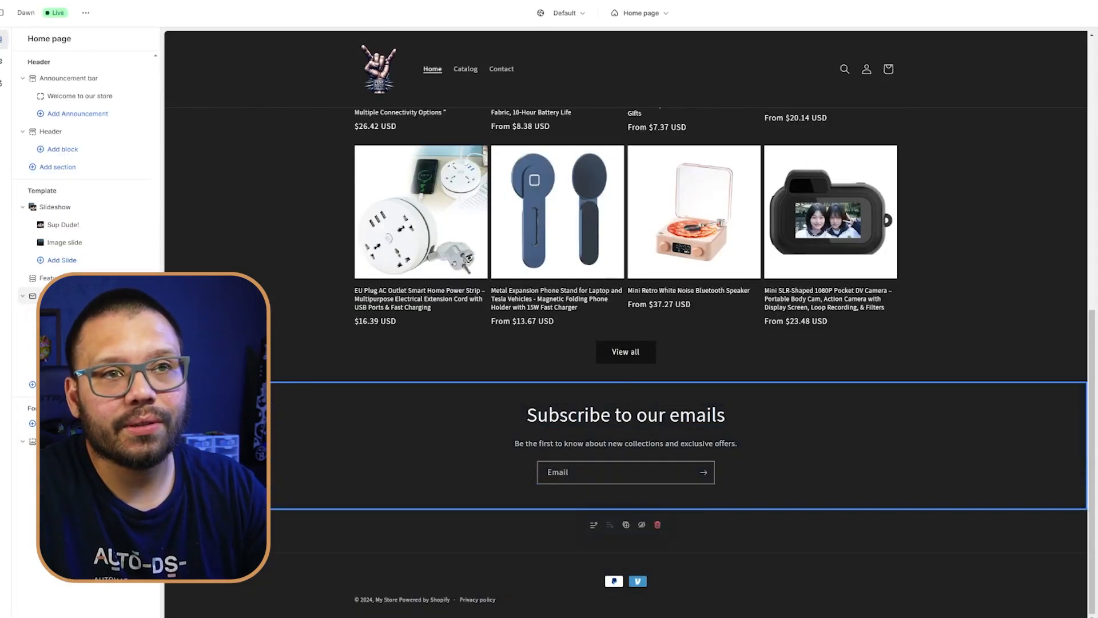
- Apply the orange Scheme 2 color scheme to the Email signup section
click(959, 243)
click(906, 352)
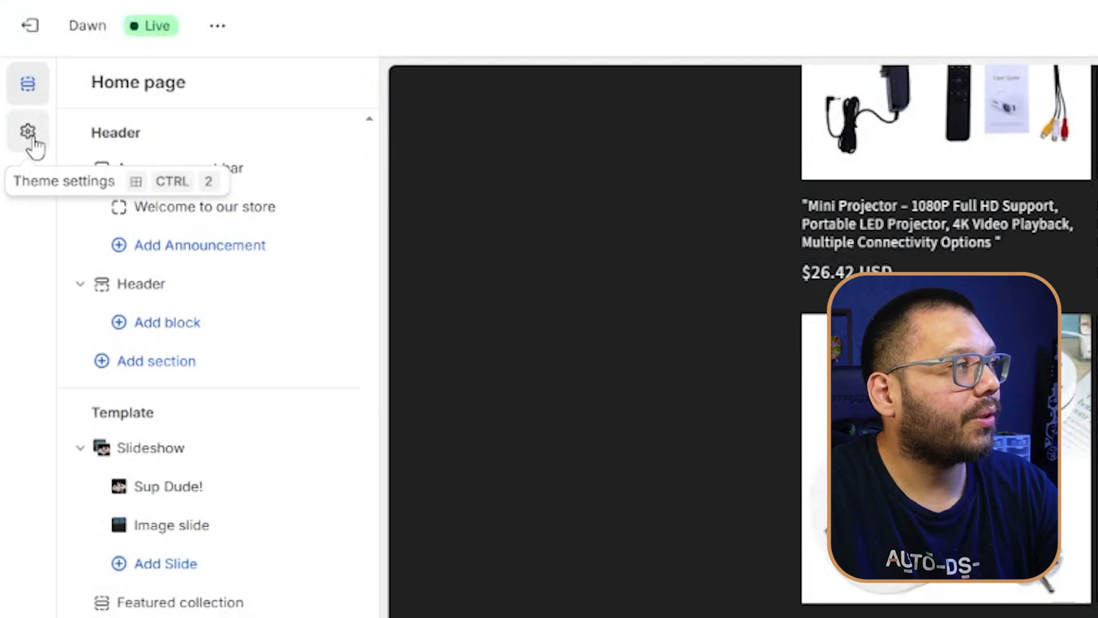
- Set the theme's heading font to Fjalla One in the typography settings
click(12, 63)
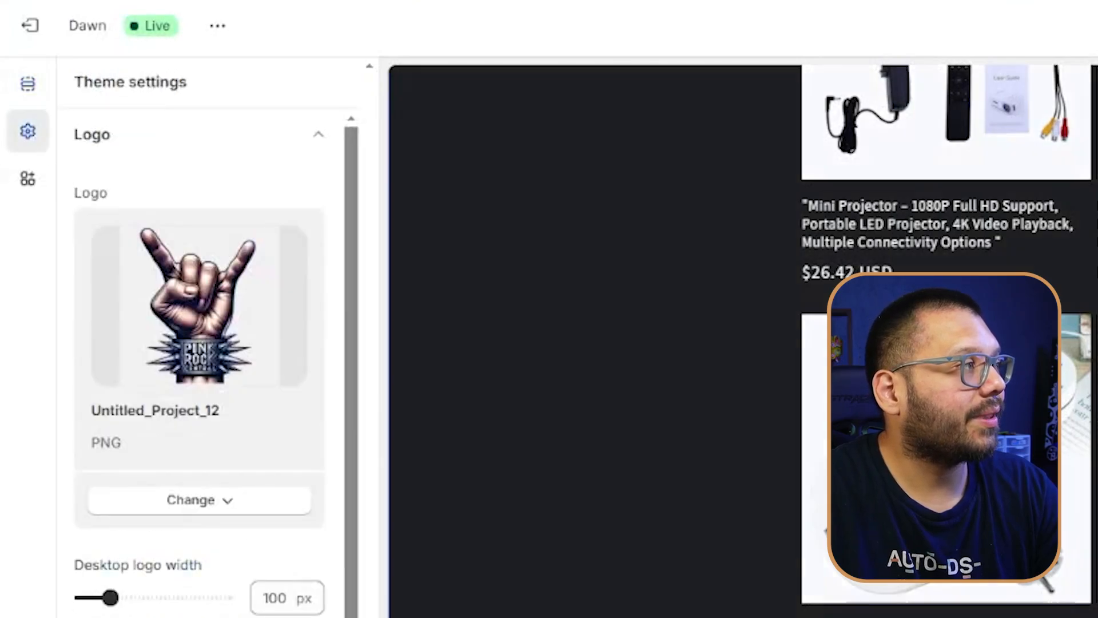
scroll(256, 394, down, 2)
click(256, 382)
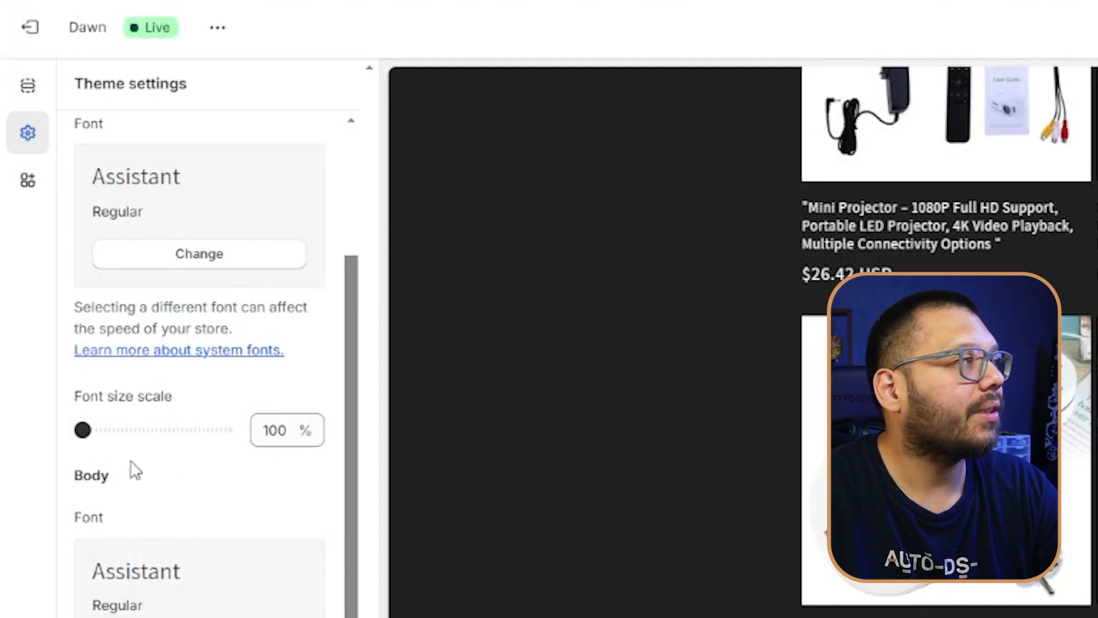
click(209, 255)
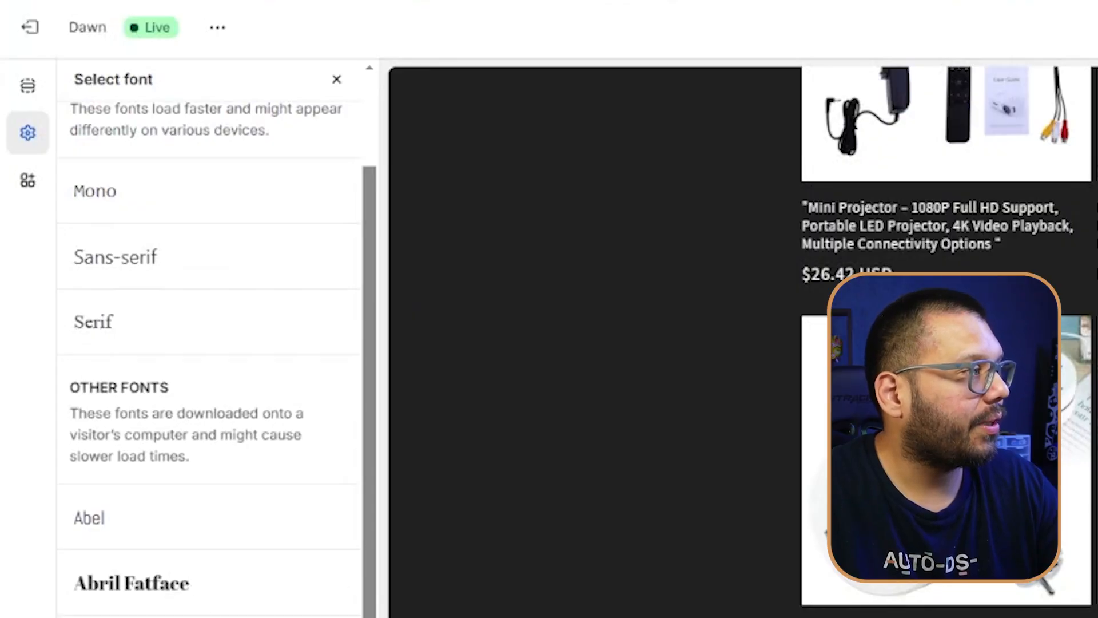
scroll(263, 574, down, 6)
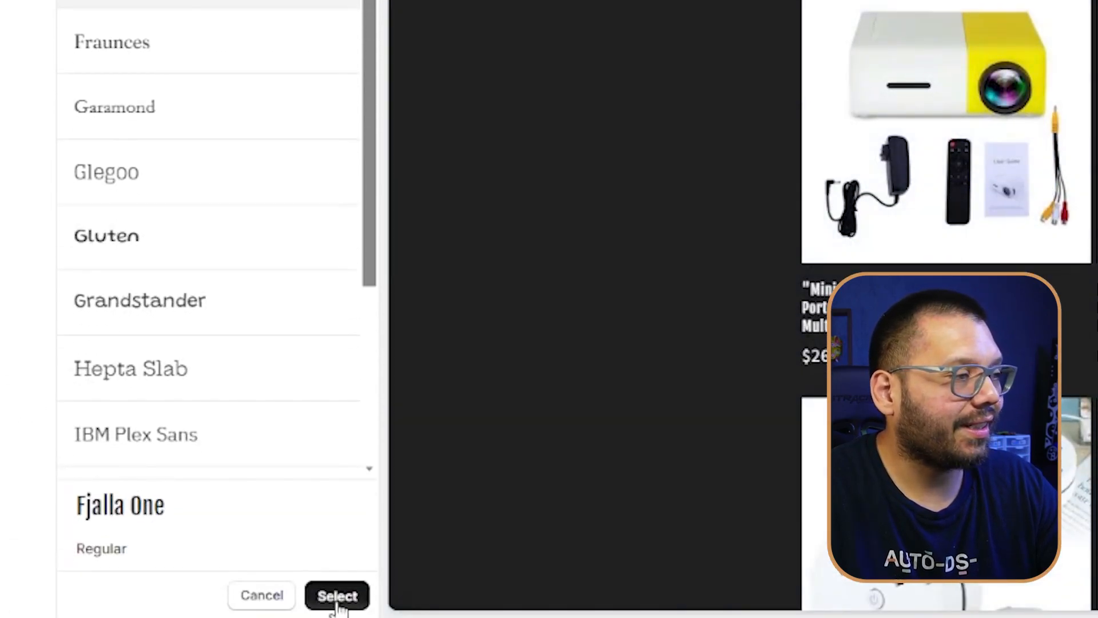
click(337, 598)
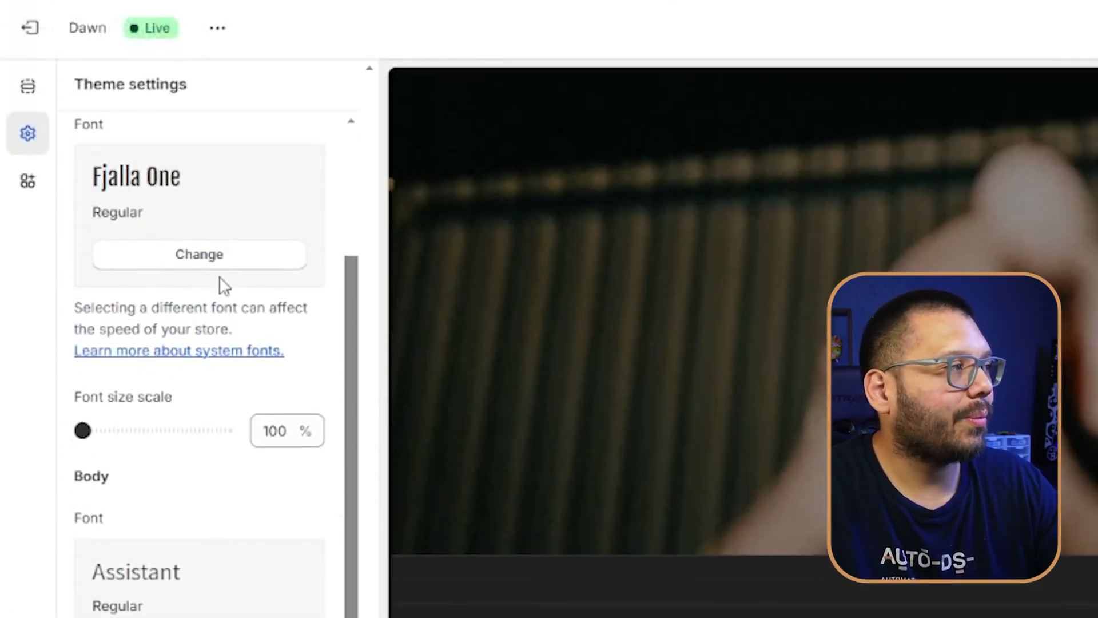
- Try Mouse Memoirs and Oswald as the heading font, return to Fjalla One and leave the font selection
click(223, 256)
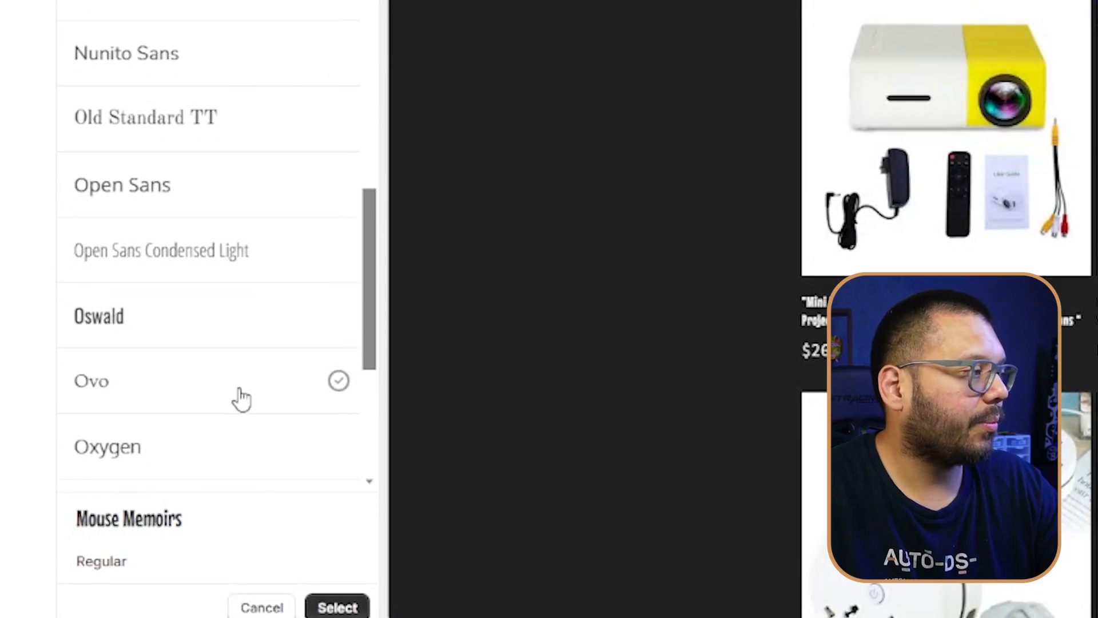
click(181, 316)
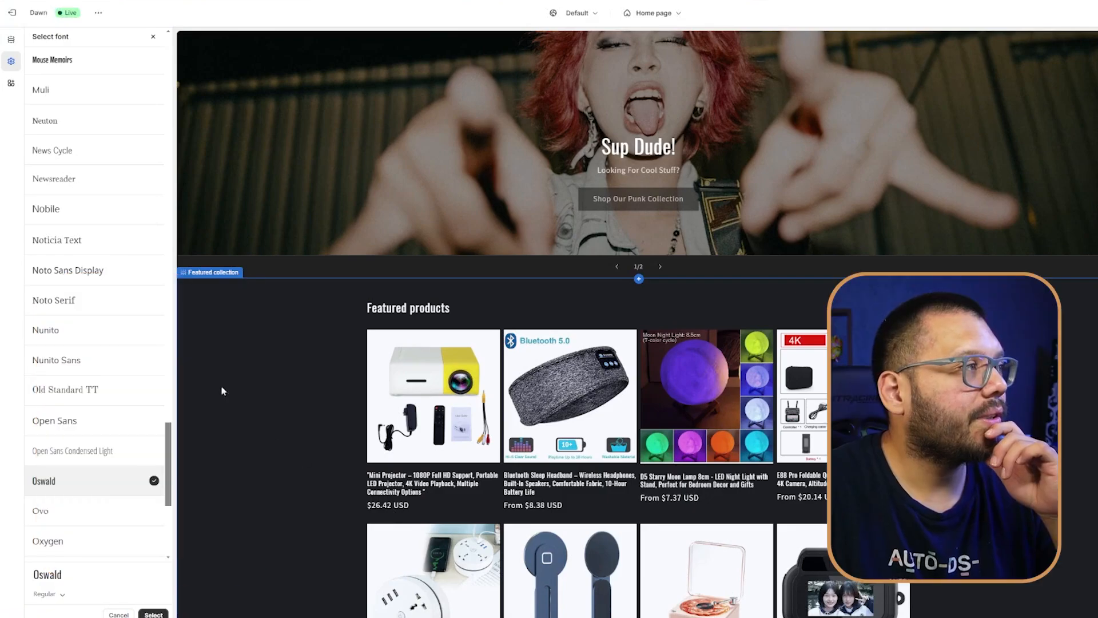
scroll(121, 453, up, 4)
scroll(122, 453, up, 12)
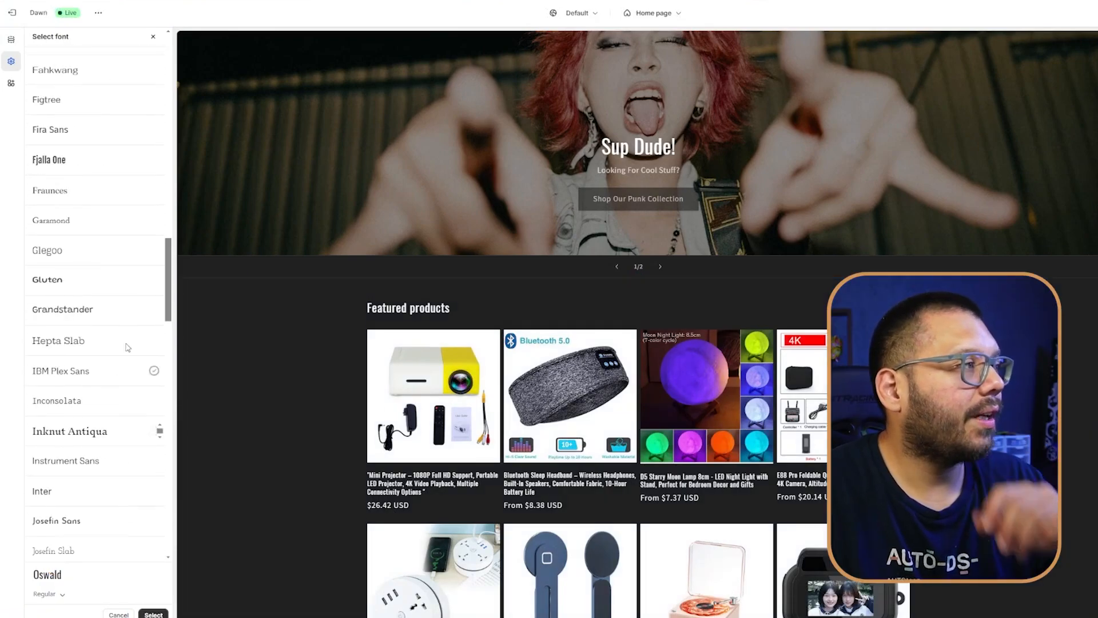
click(101, 170)
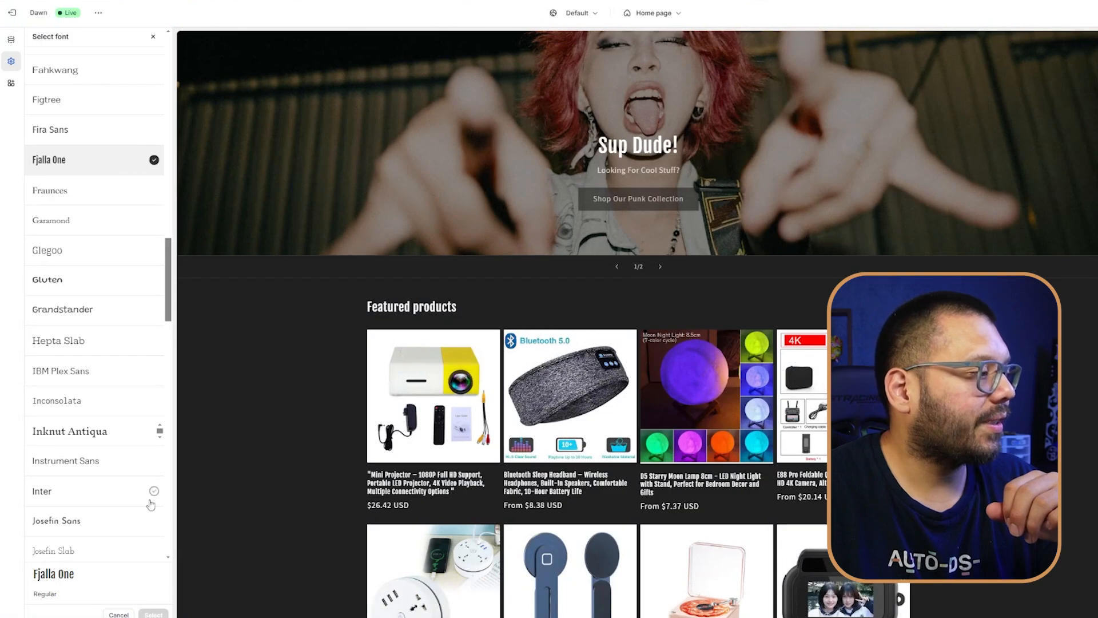
scroll(151, 504, down, 10)
click(118, 615)
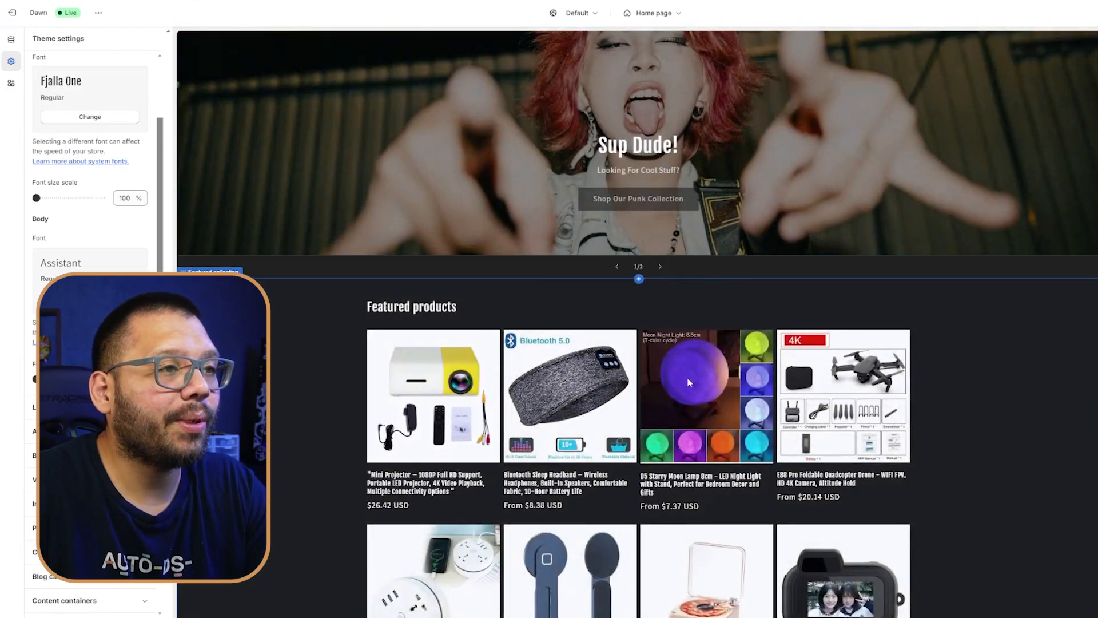
- Go through the footer's settings and turn its payment icons back on
scroll(842, 353, up, 3)
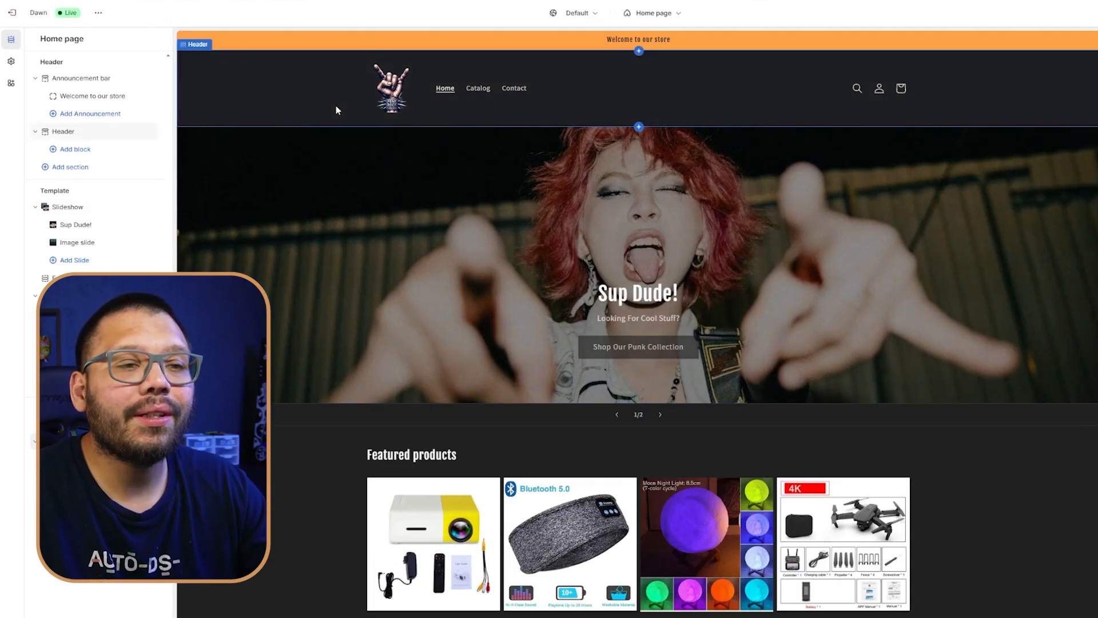
scroll(612, 303, down, 10)
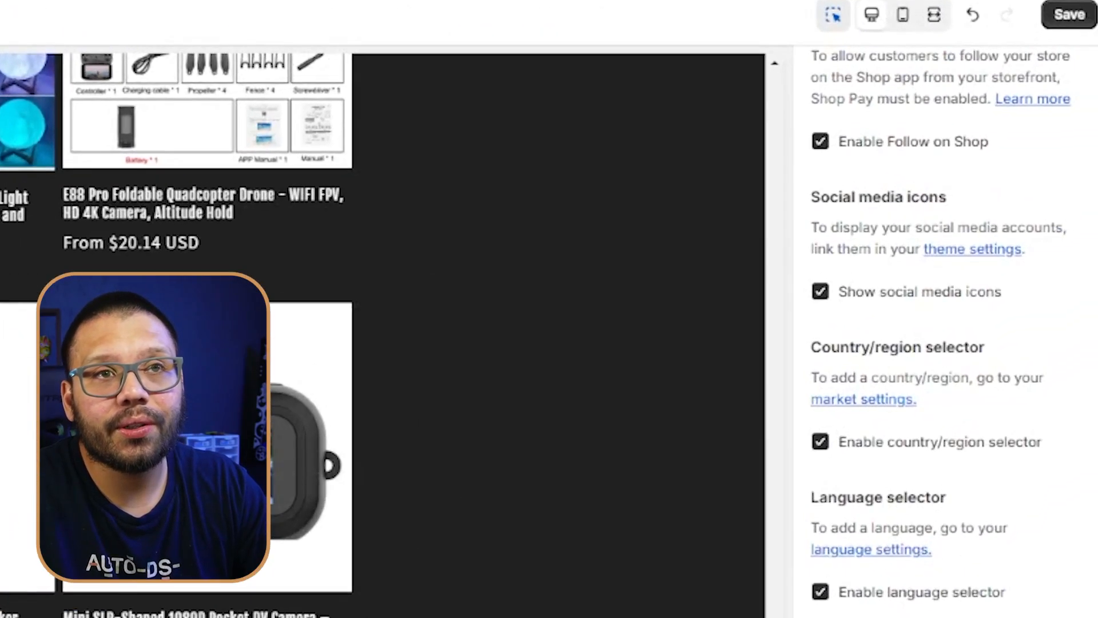
scroll(945, 401, up, 5)
scroll(945, 343, down, 6)
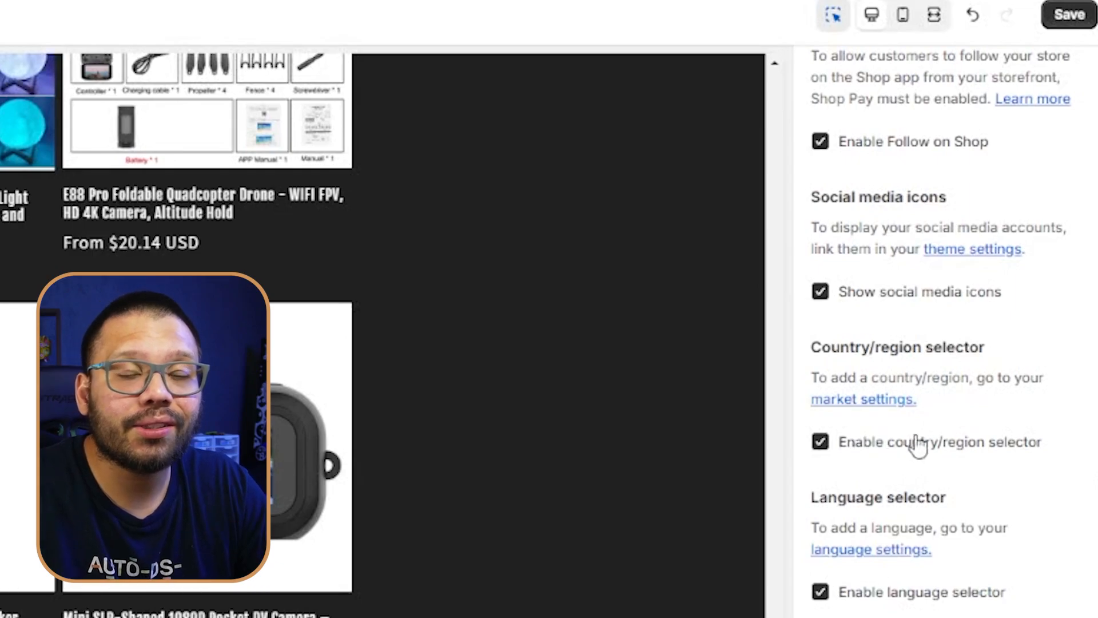
scroll(383, 331, up, 1)
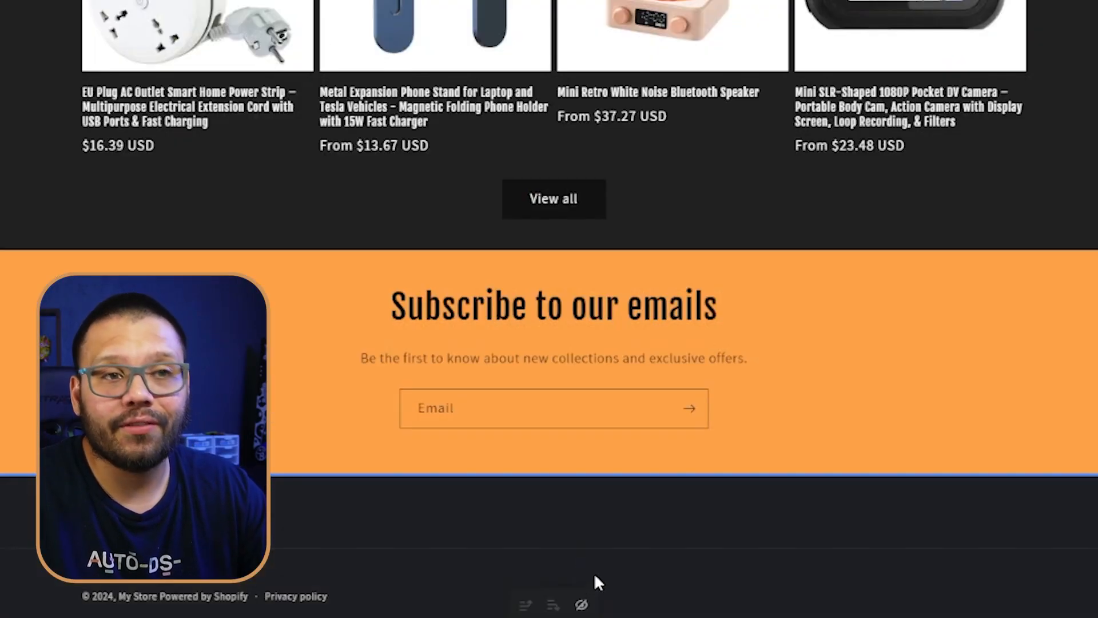
click(825, 288)
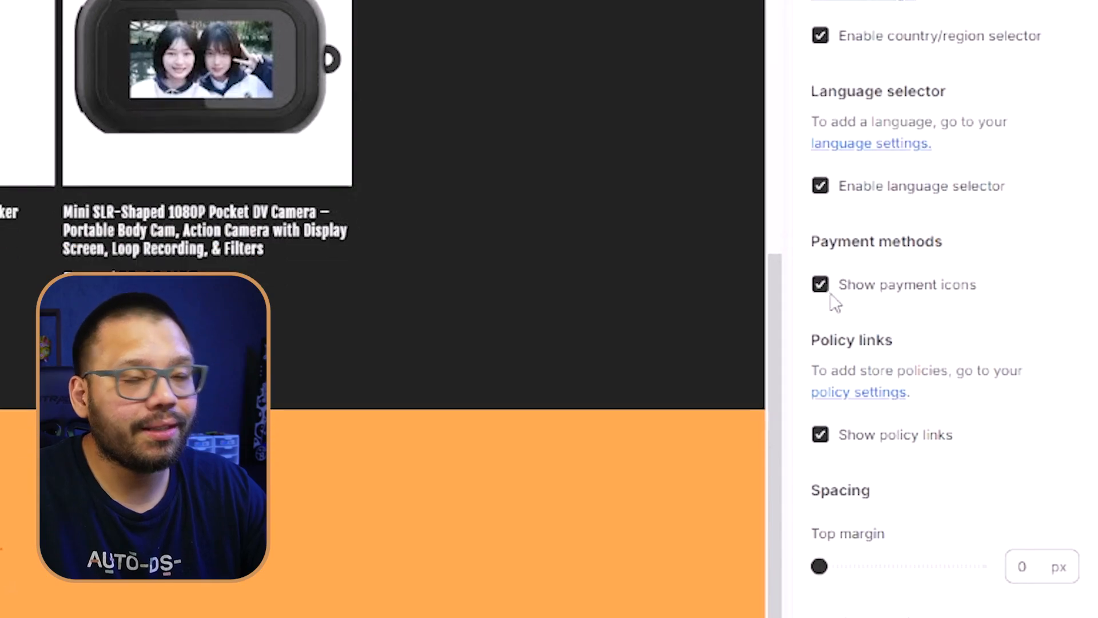